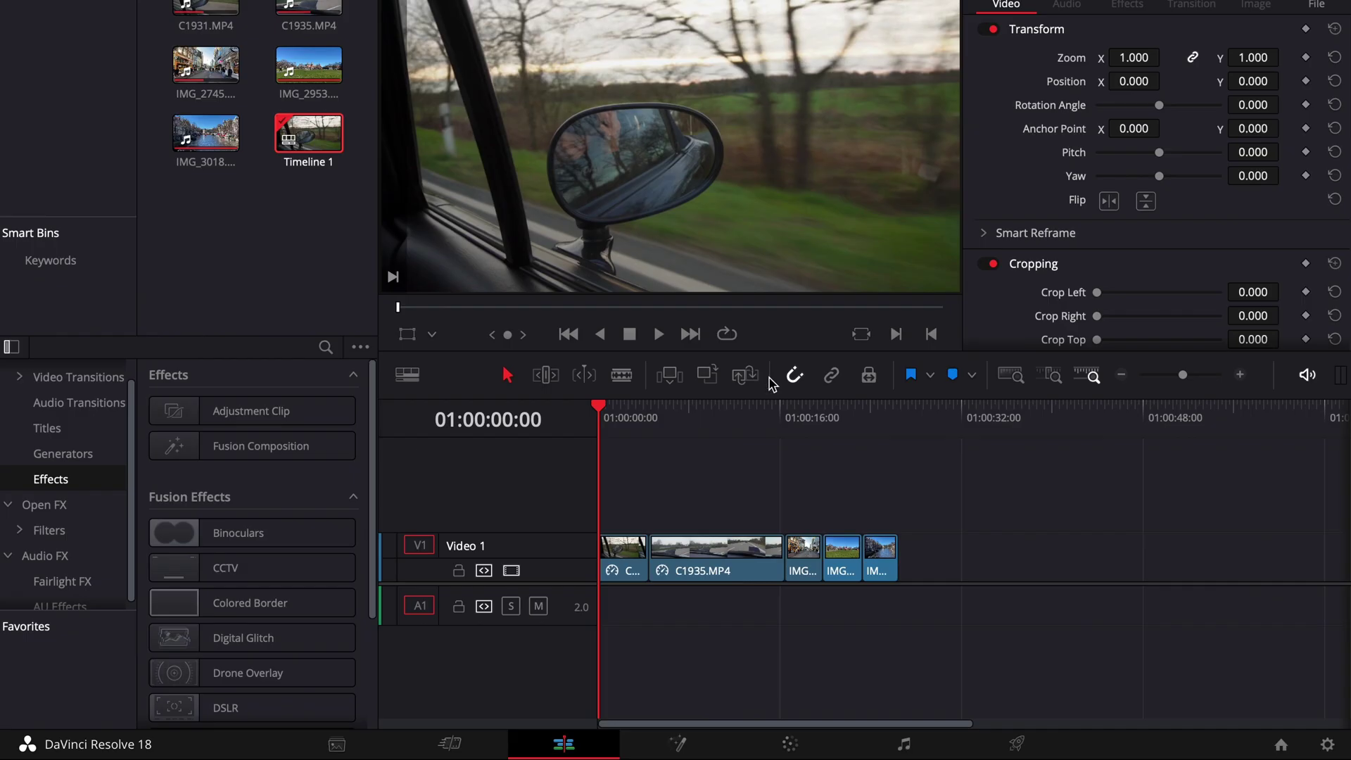
Step: On the Color page, search the Effects library for 'dehancer' and drop Dehancer Pro 6.2.0 onto node 01
click(789, 744)
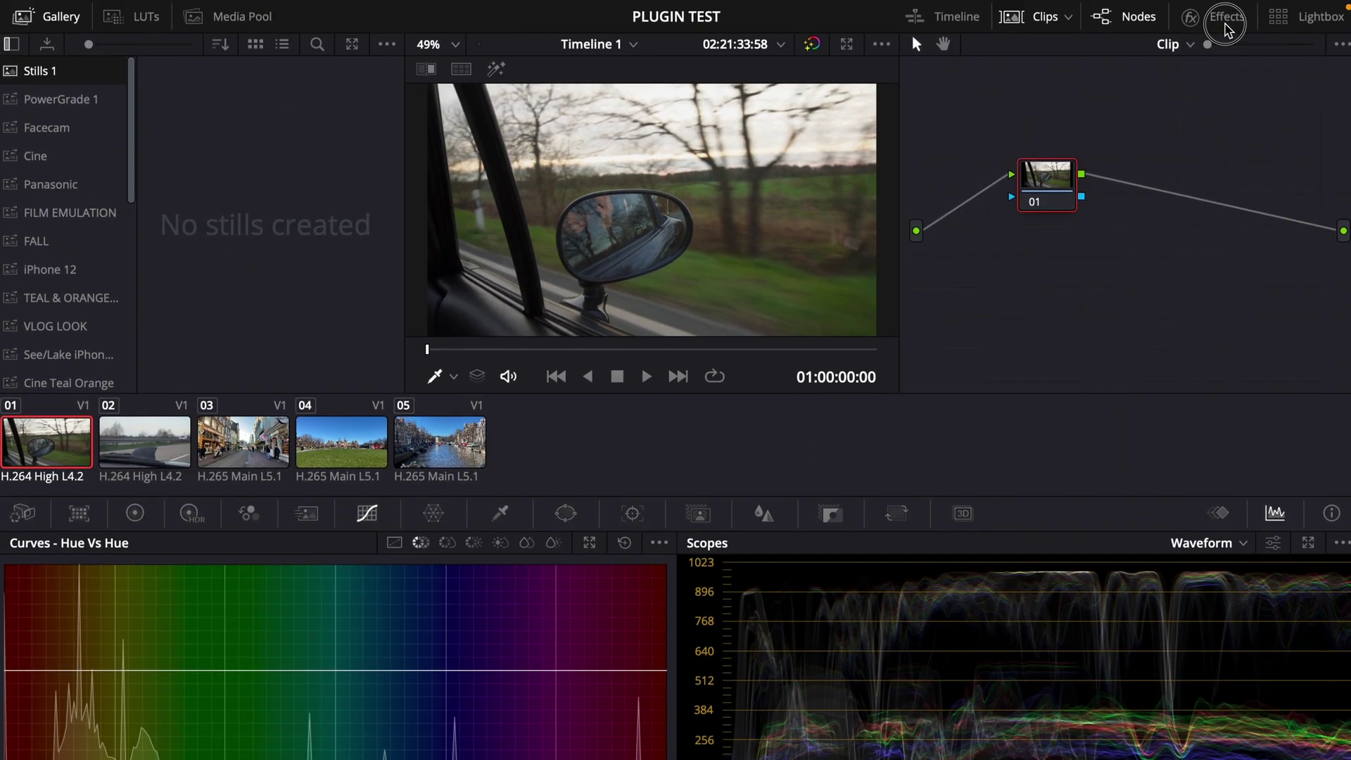
click(1196, 16)
click(1306, 44)
text(dehancer)
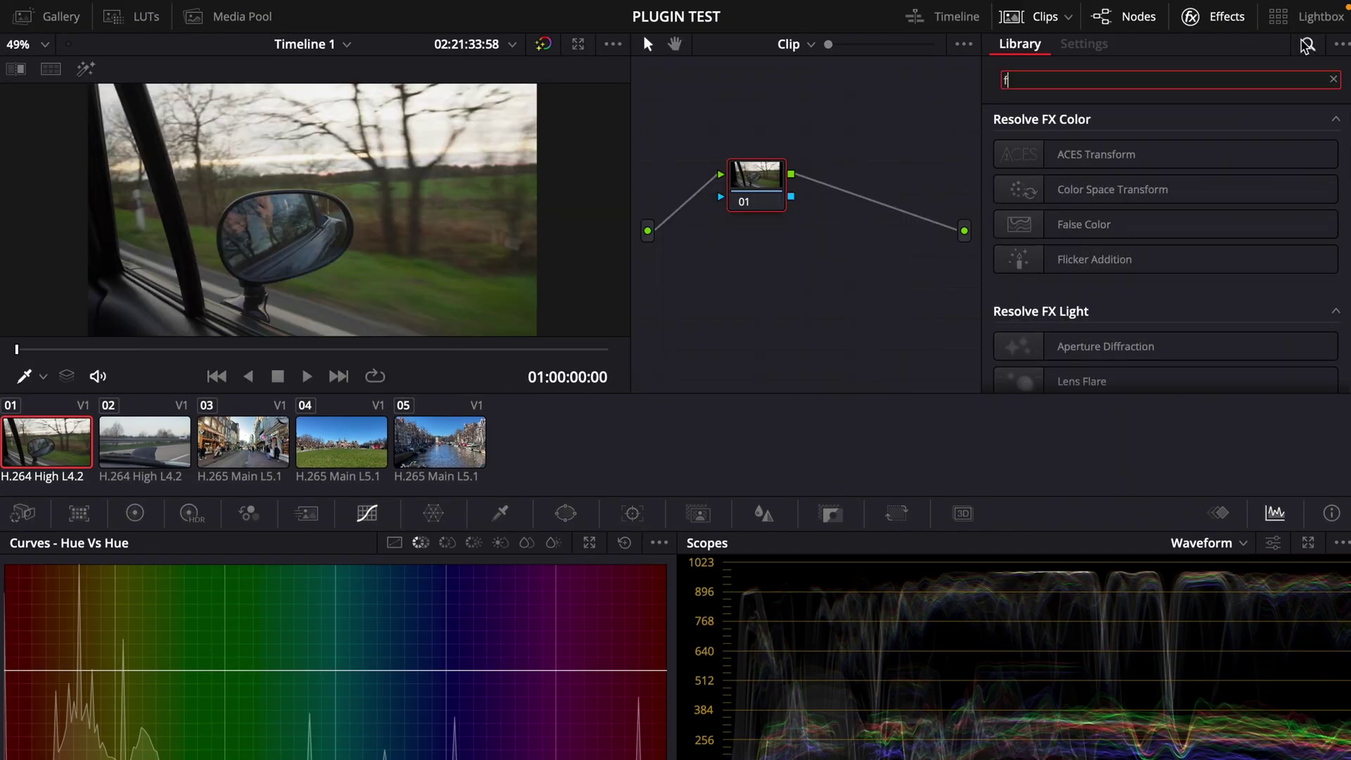
drag(1083, 155, 754, 188)
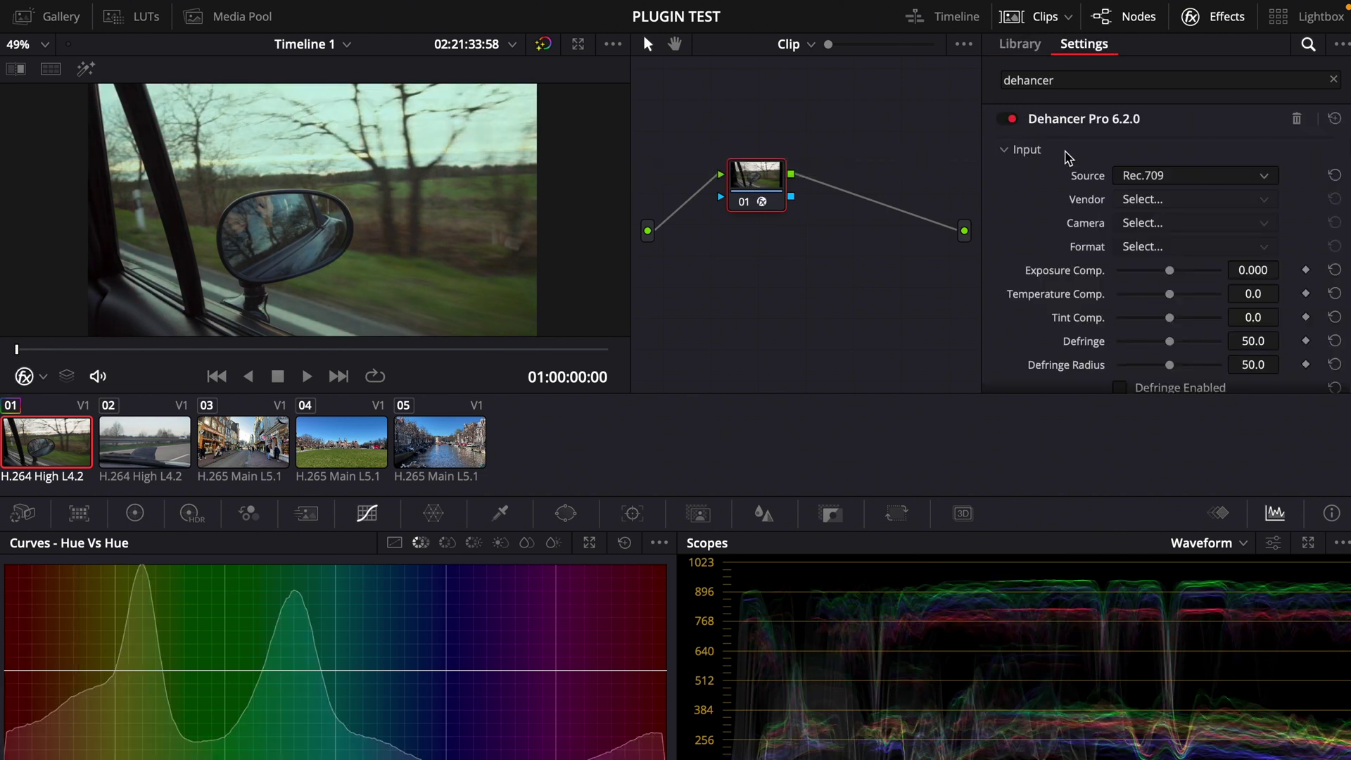
scroll(1099, 278, down, 2)
Step: Browse the available stocks in Dehancer's Film Profile list
scroll(1100, 278, down, 3)
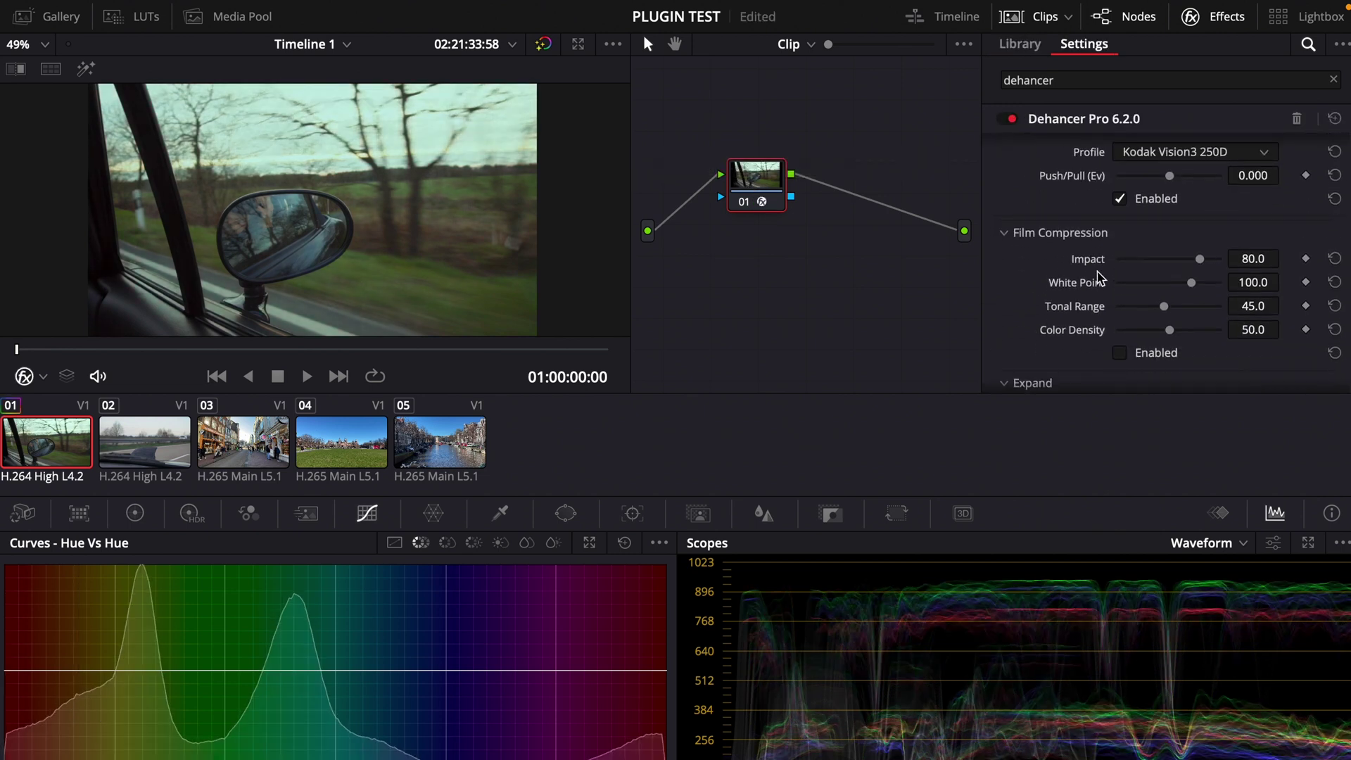
scroll(1138, 234, up, 1)
click(1160, 224)
scroll(1170, 413, down, 5)
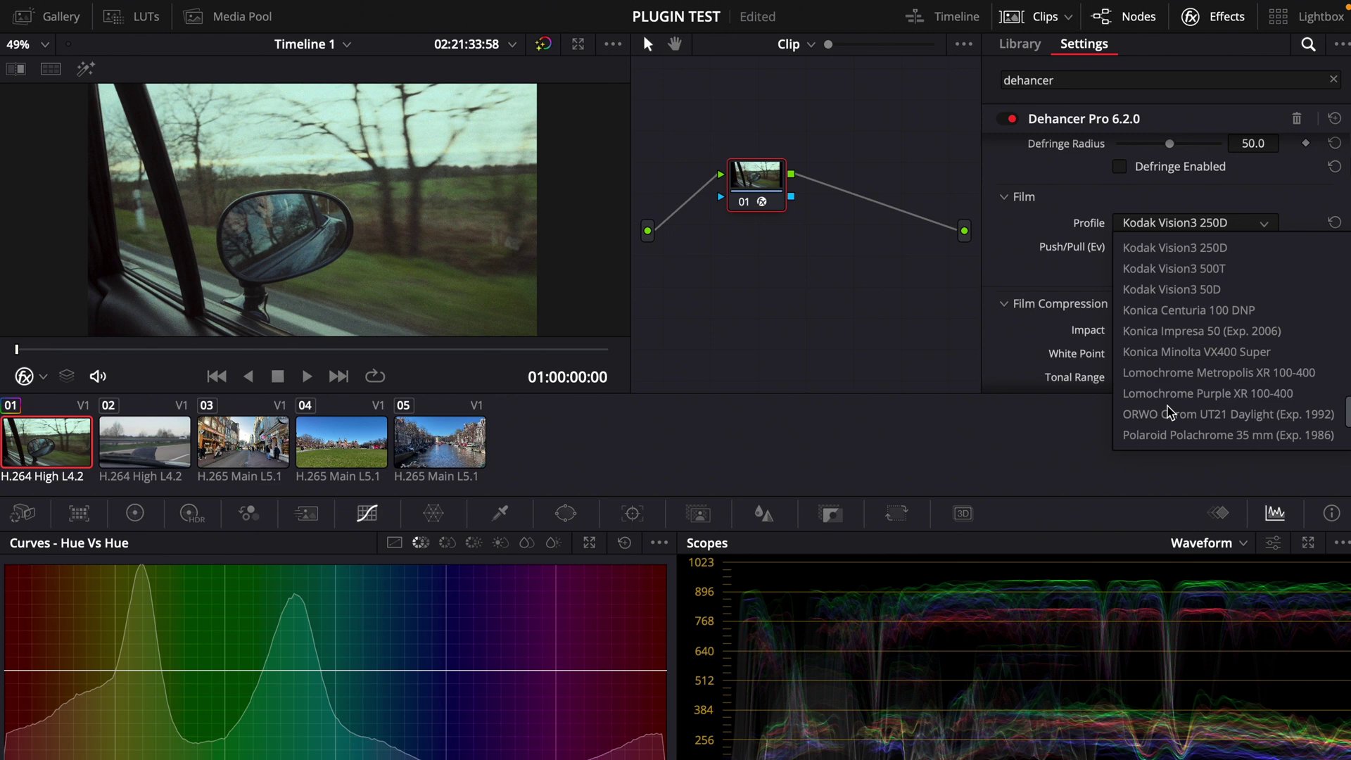
scroll(1169, 413, down, 3)
scroll(1169, 412, up, 15)
scroll(1168, 408, down, 2)
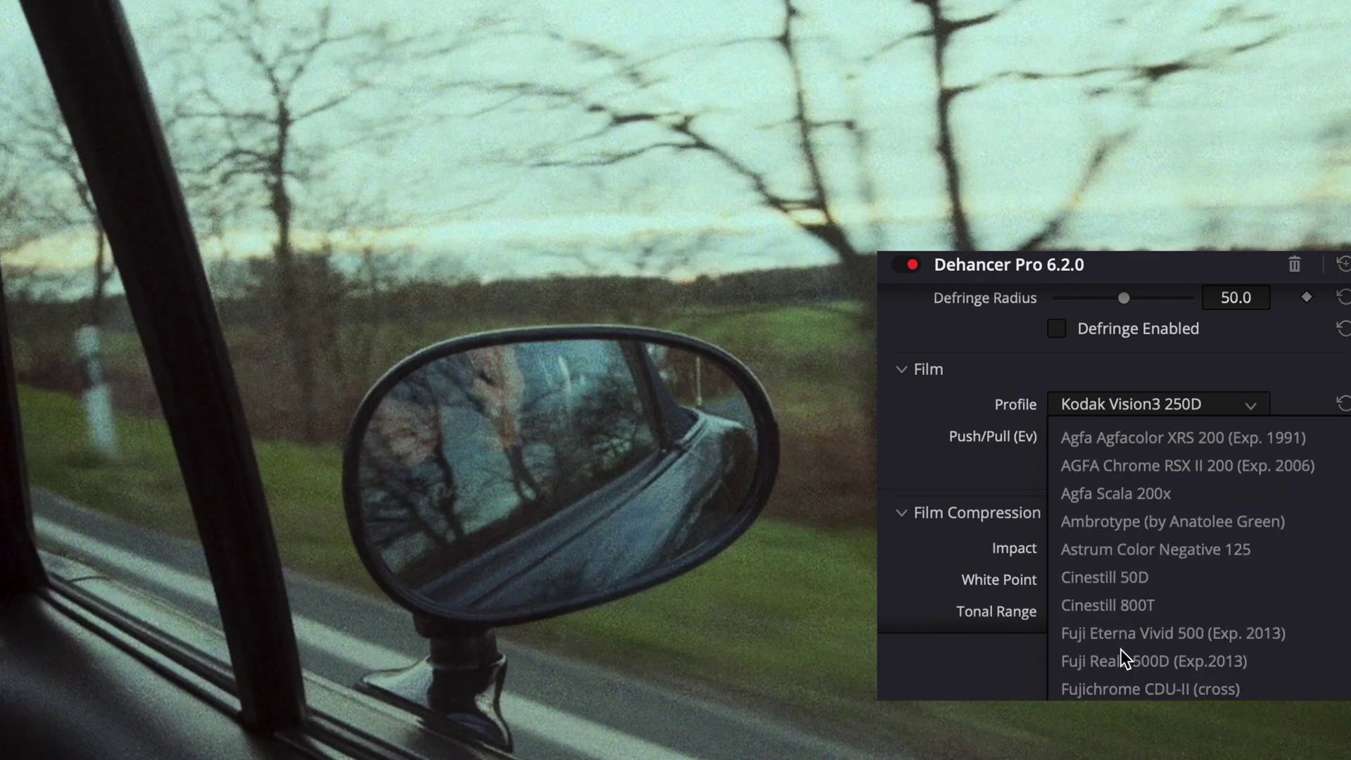
scroll(1121, 650, down, 5)
scroll(1121, 650, down, 1)
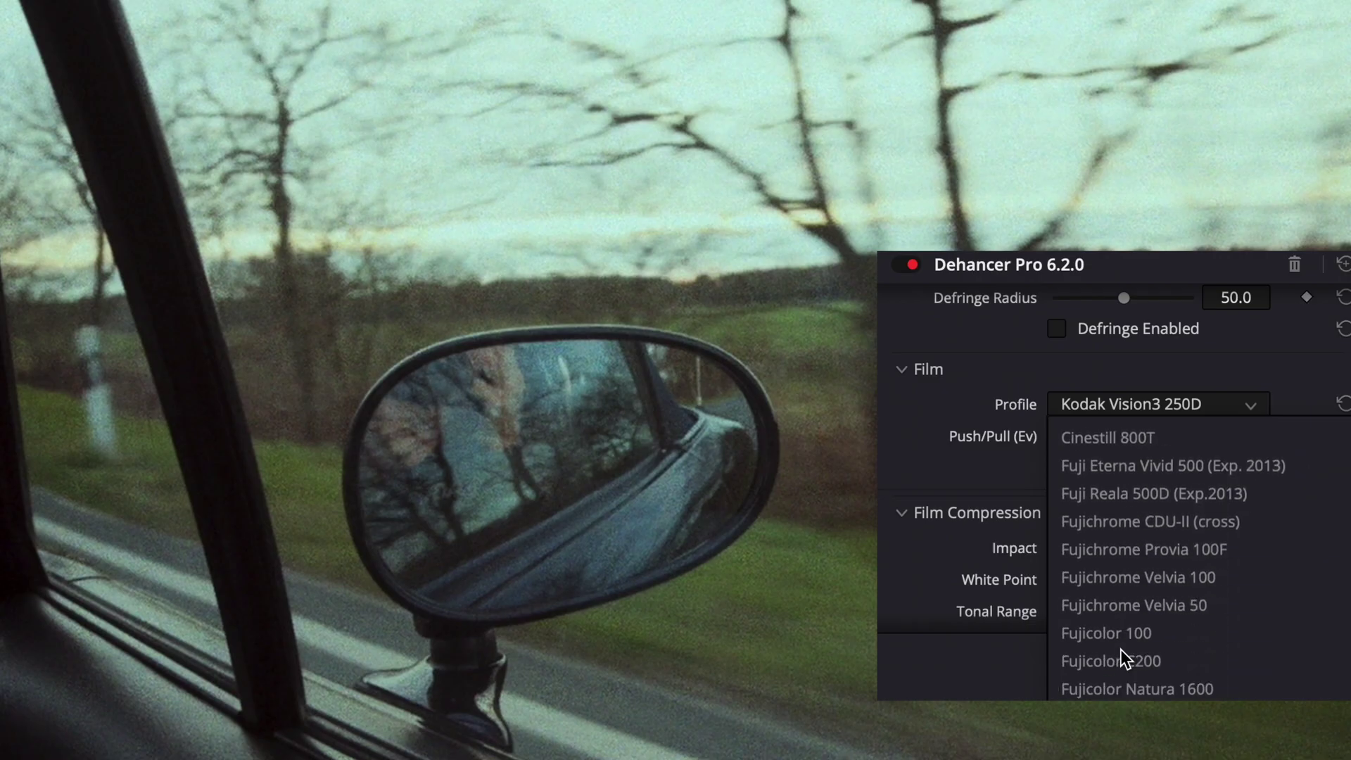
scroll(1120, 649, up, 9)
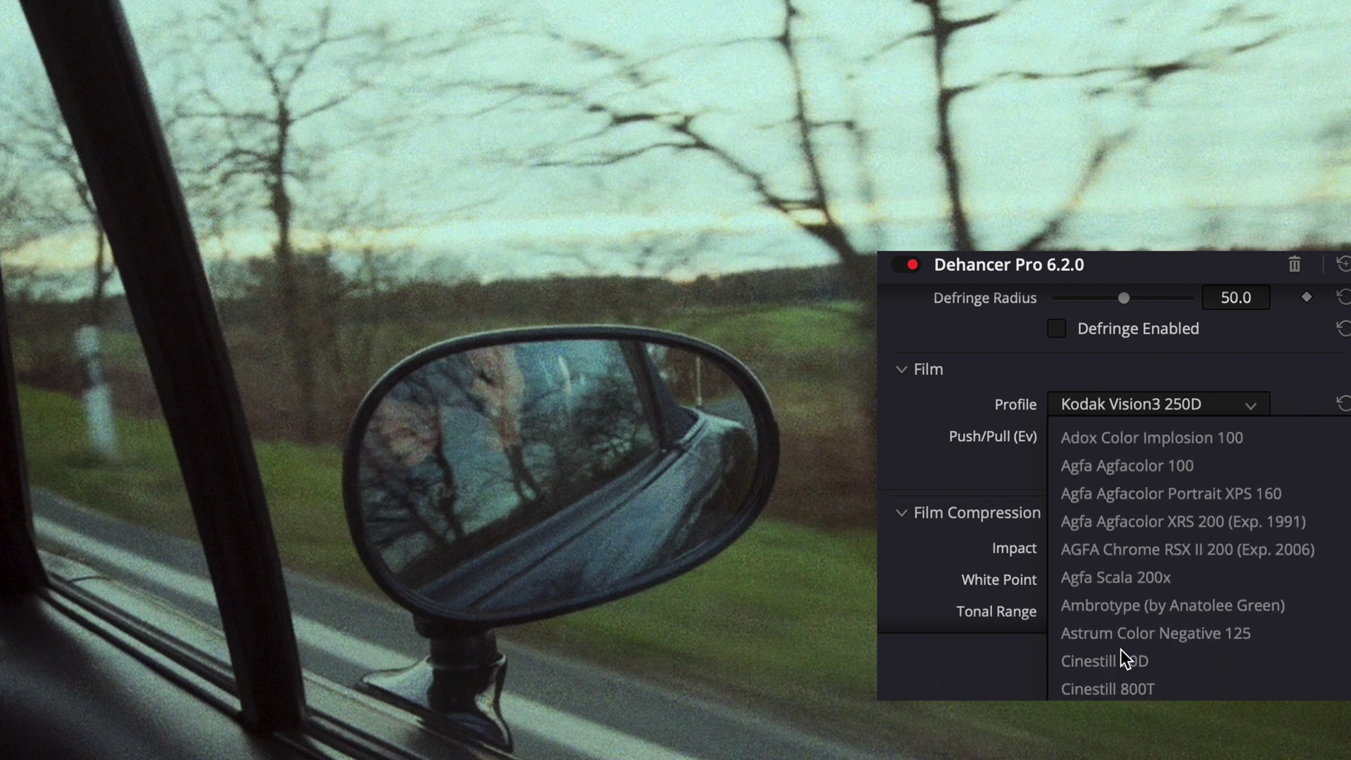
scroll(1180, 584, down, 20)
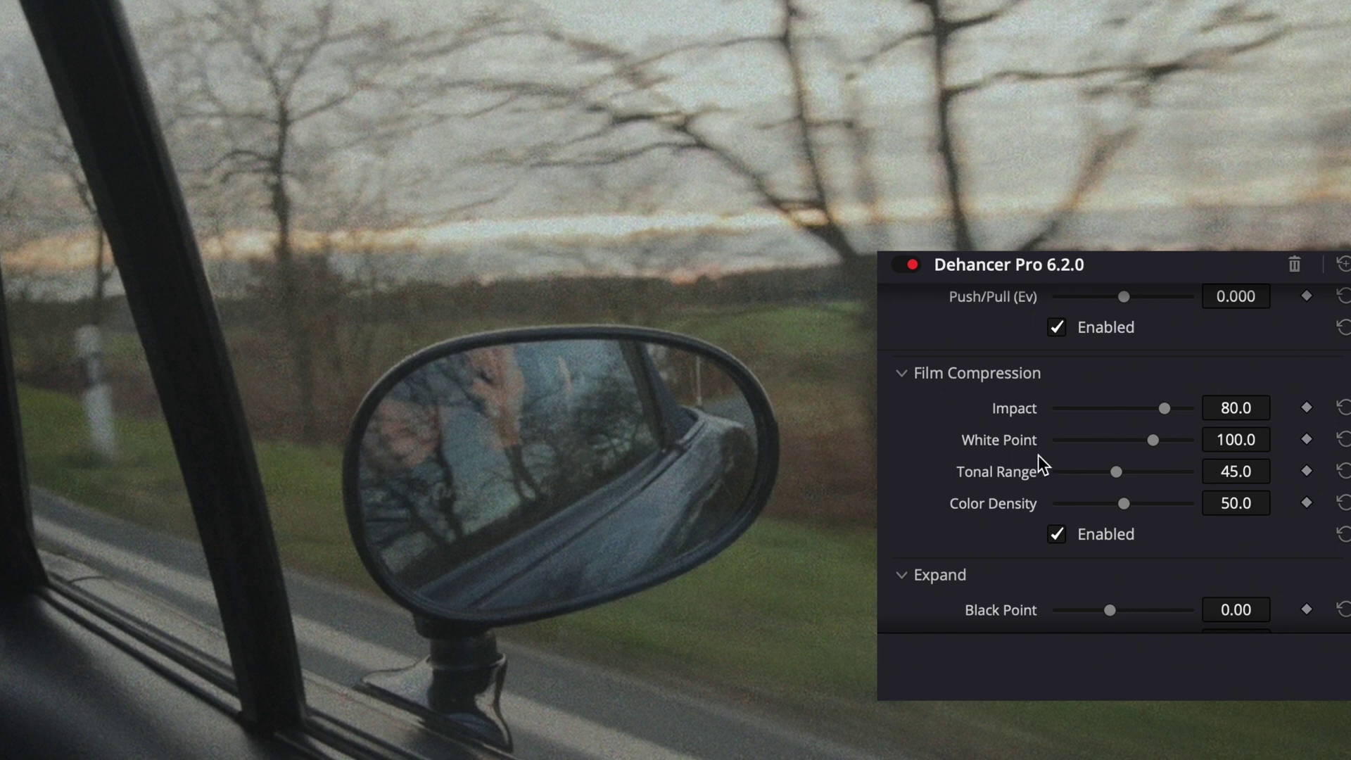
scroll(1037, 464, down, 7)
Step: Try Fujifilm 3513, then set the print to Kodak 2383 Print Film with Color Density 35.8
scroll(1008, 455, up, 1)
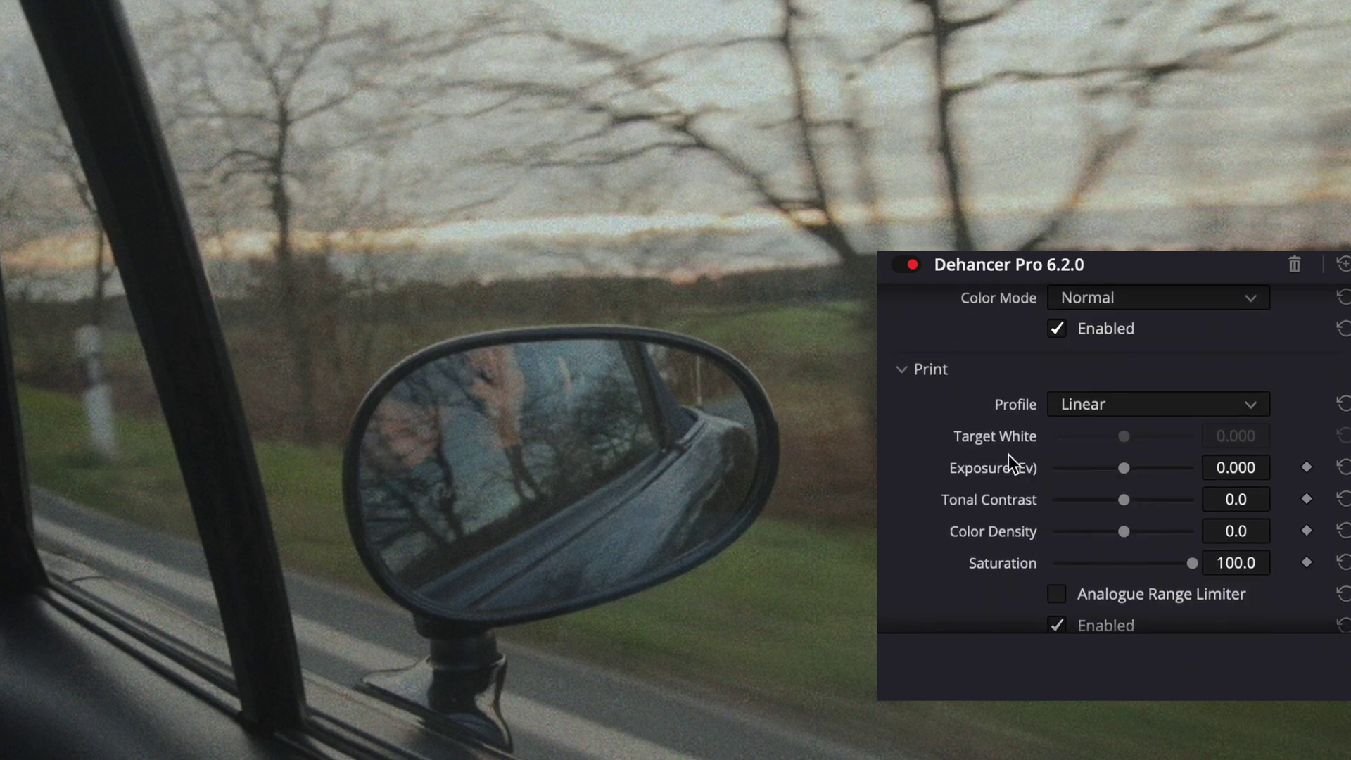
click(1091, 413)
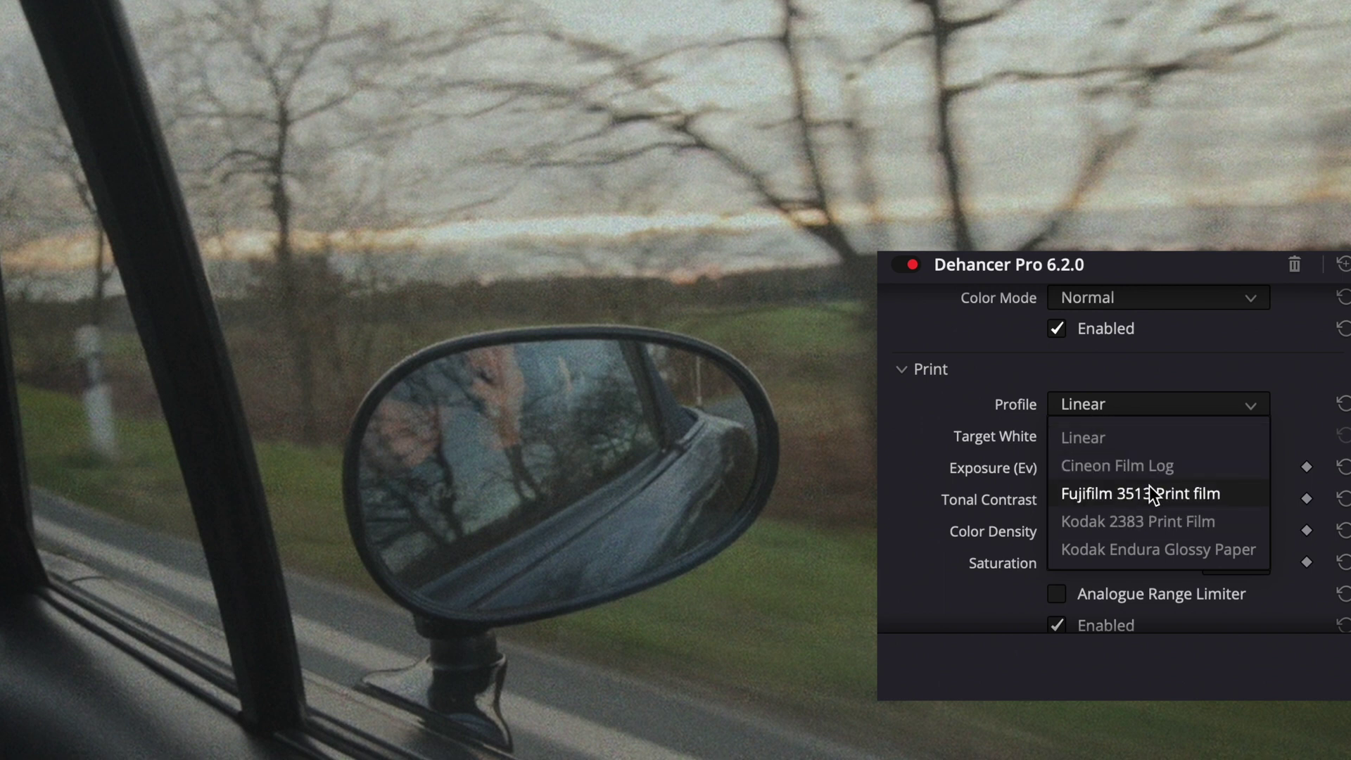
click(1151, 487)
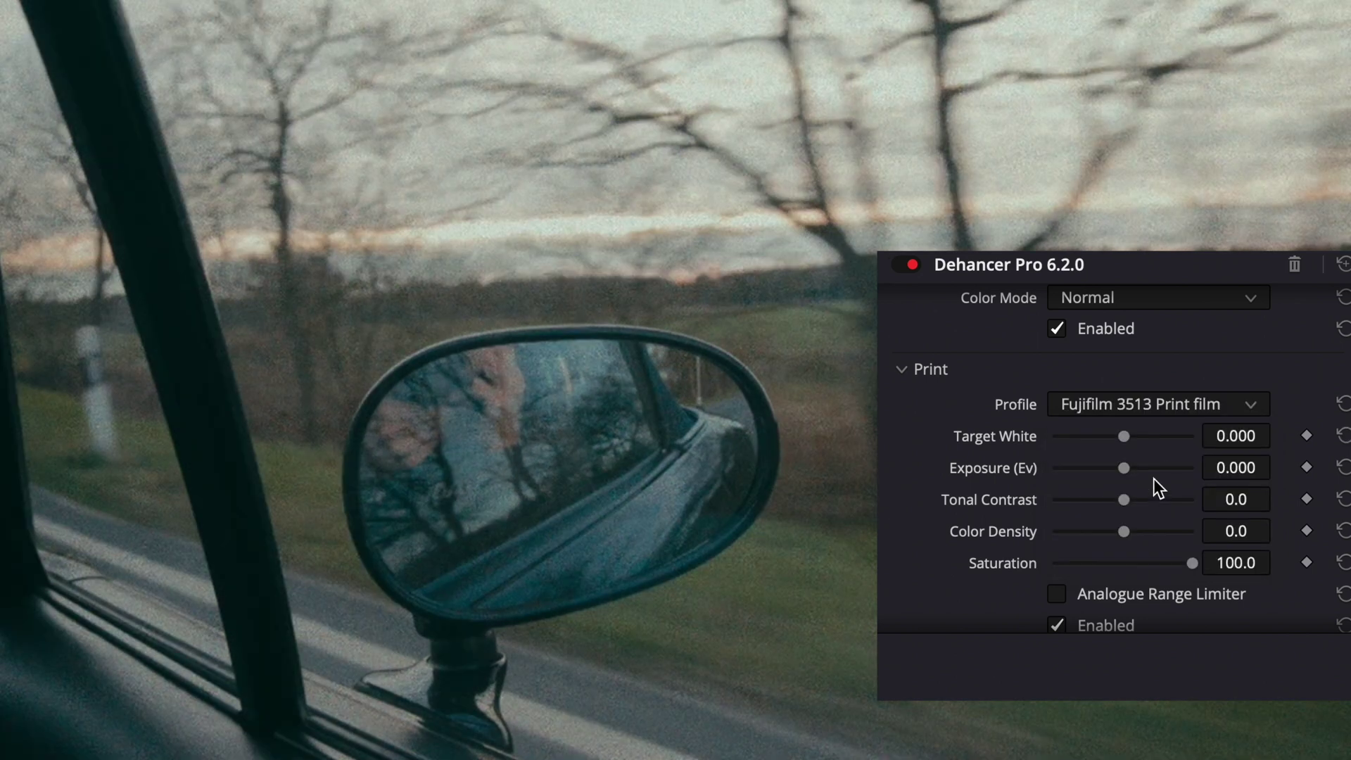
click(1172, 410)
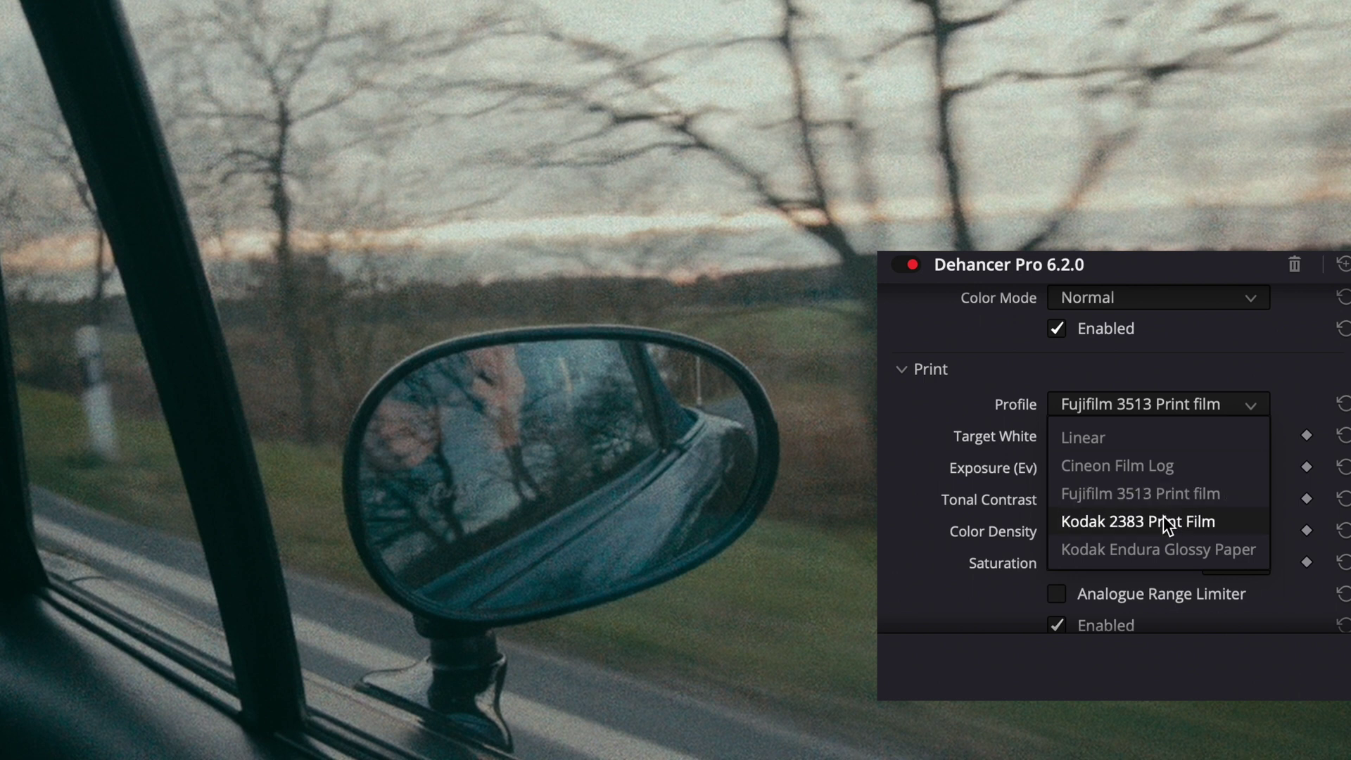
click(1190, 522)
scroll(936, 496, down, 2)
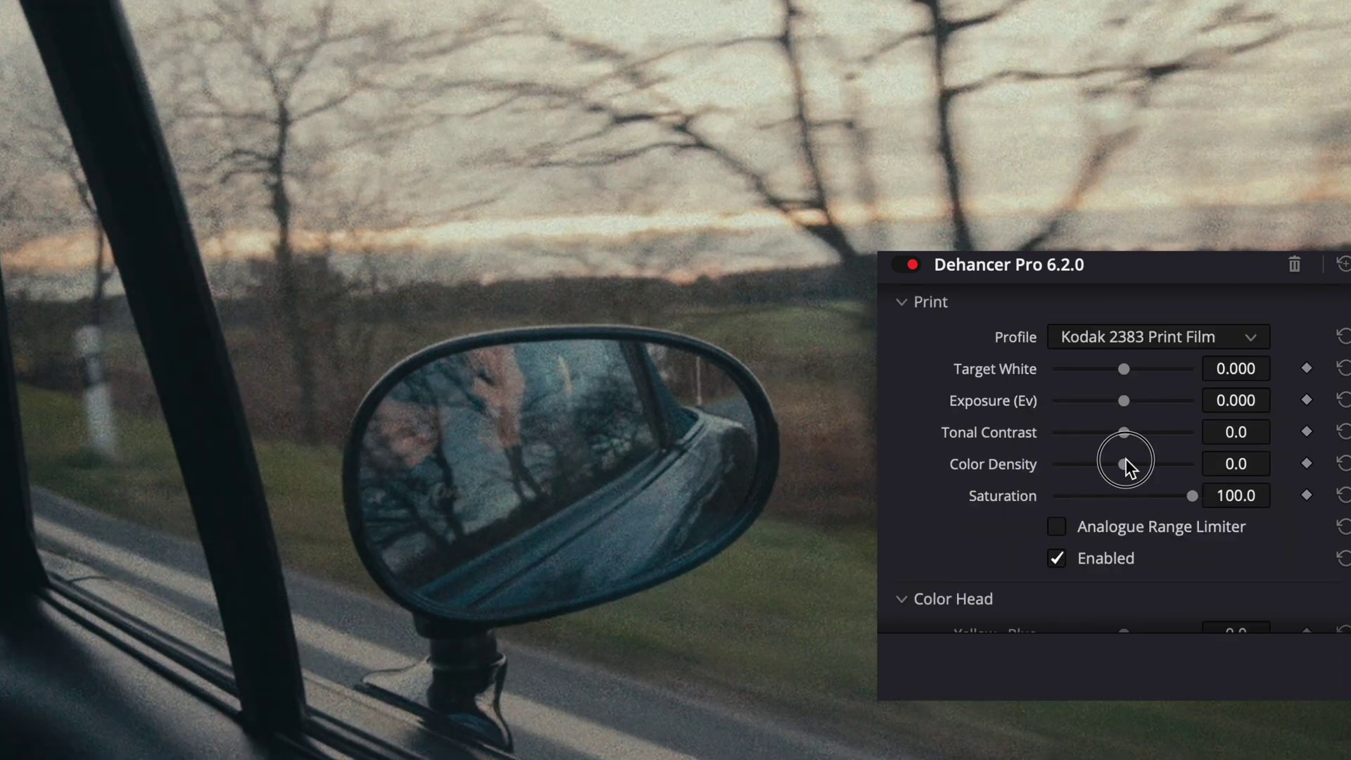
drag(1125, 462, 1146, 457)
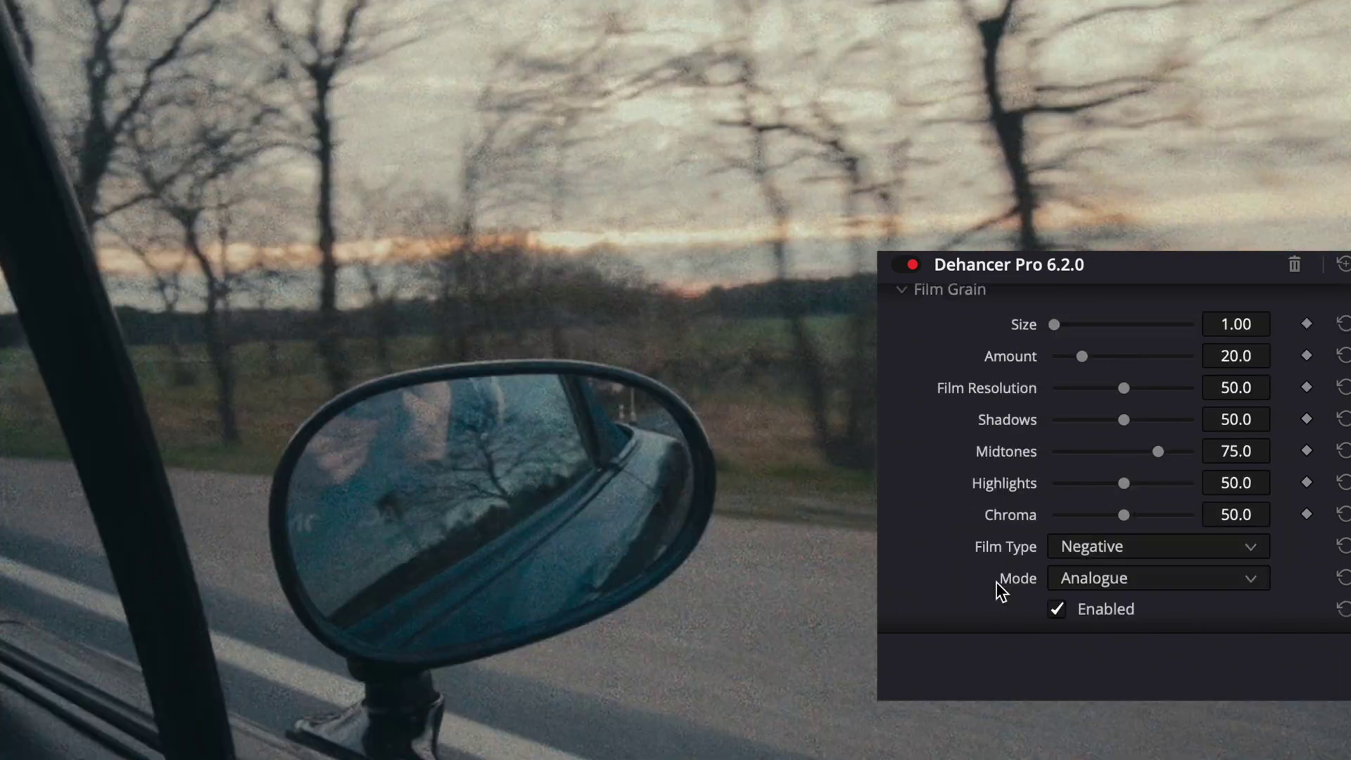
Step: Enable Dehancer's Halation and Vignette effects
scroll(996, 581, down, 5)
scroll(996, 581, down, 4)
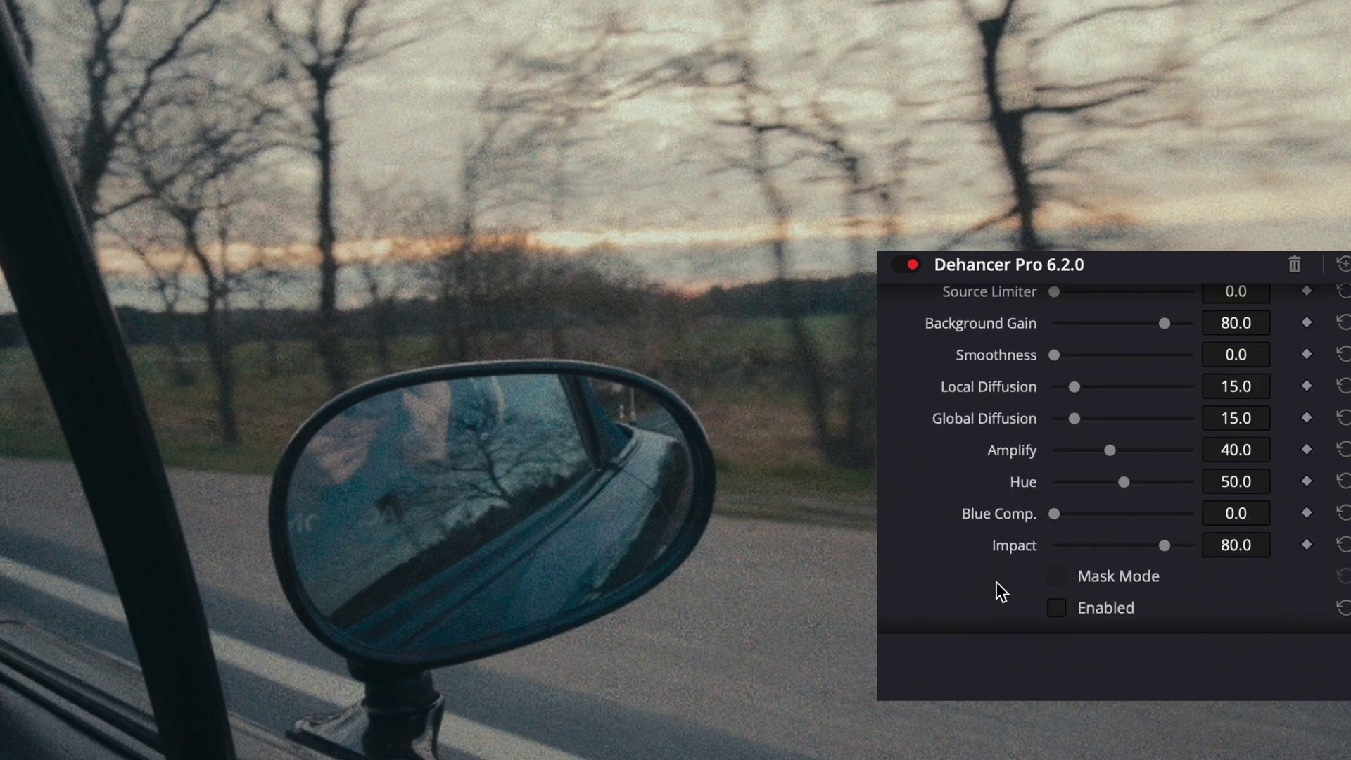
click(1054, 608)
scroll(968, 528, down, 10)
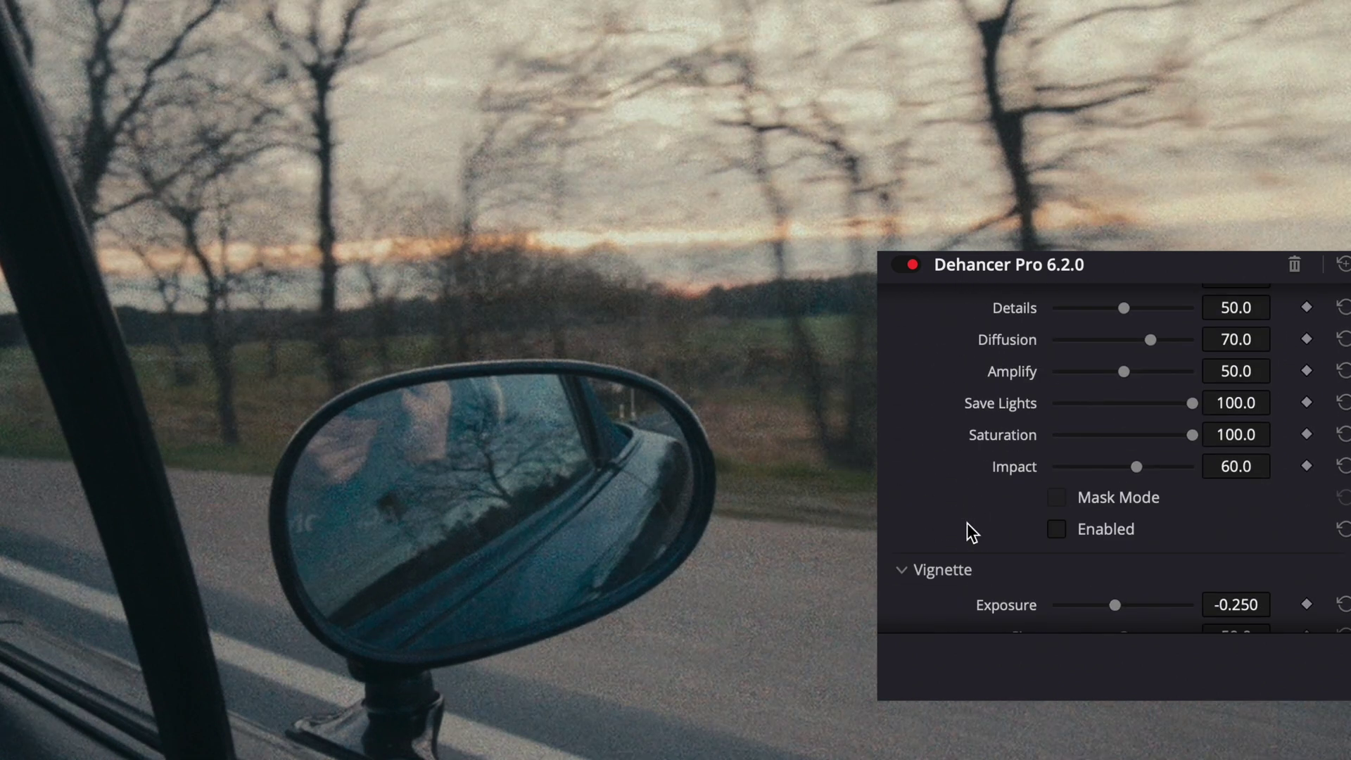
click(1071, 577)
Step: Test a warmer Temperature Comp., then reset it to 0.0
scroll(1071, 577, down, 4)
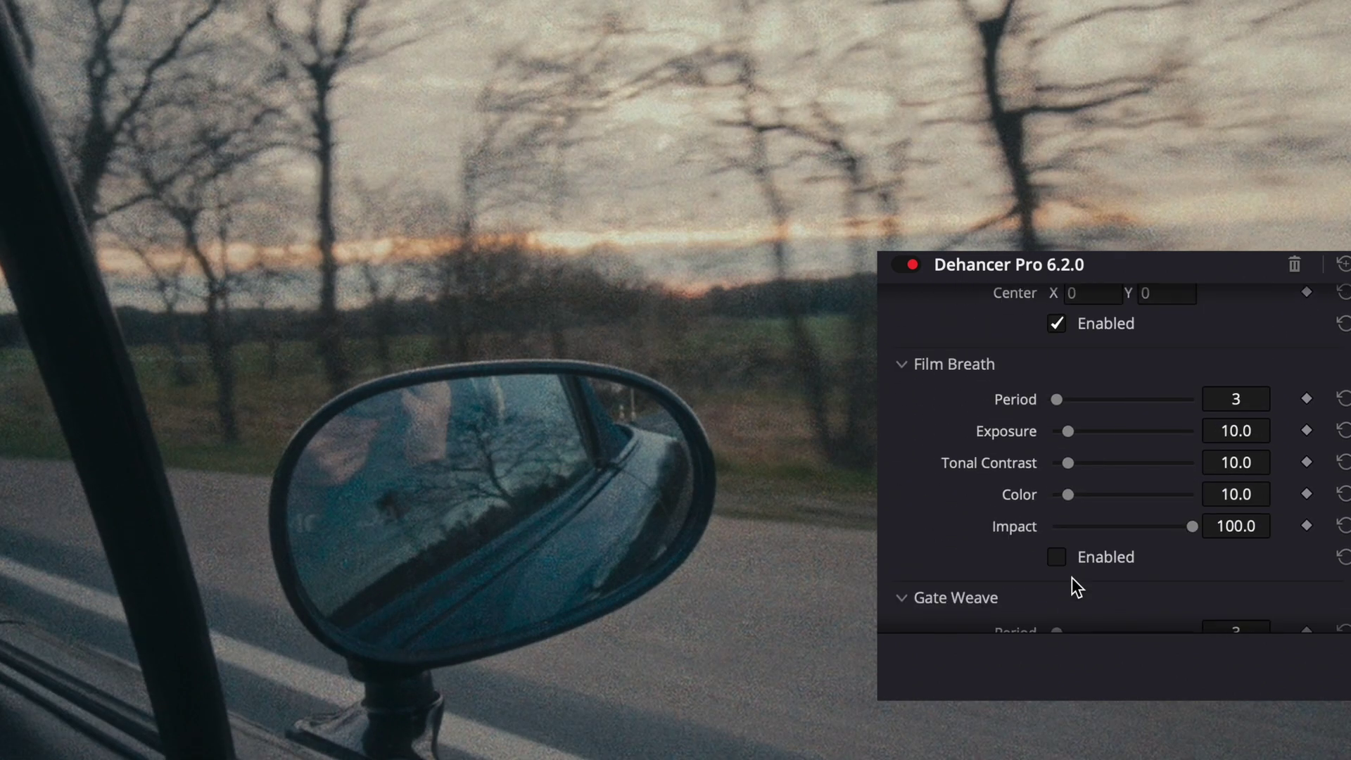
scroll(1071, 577, down, 4)
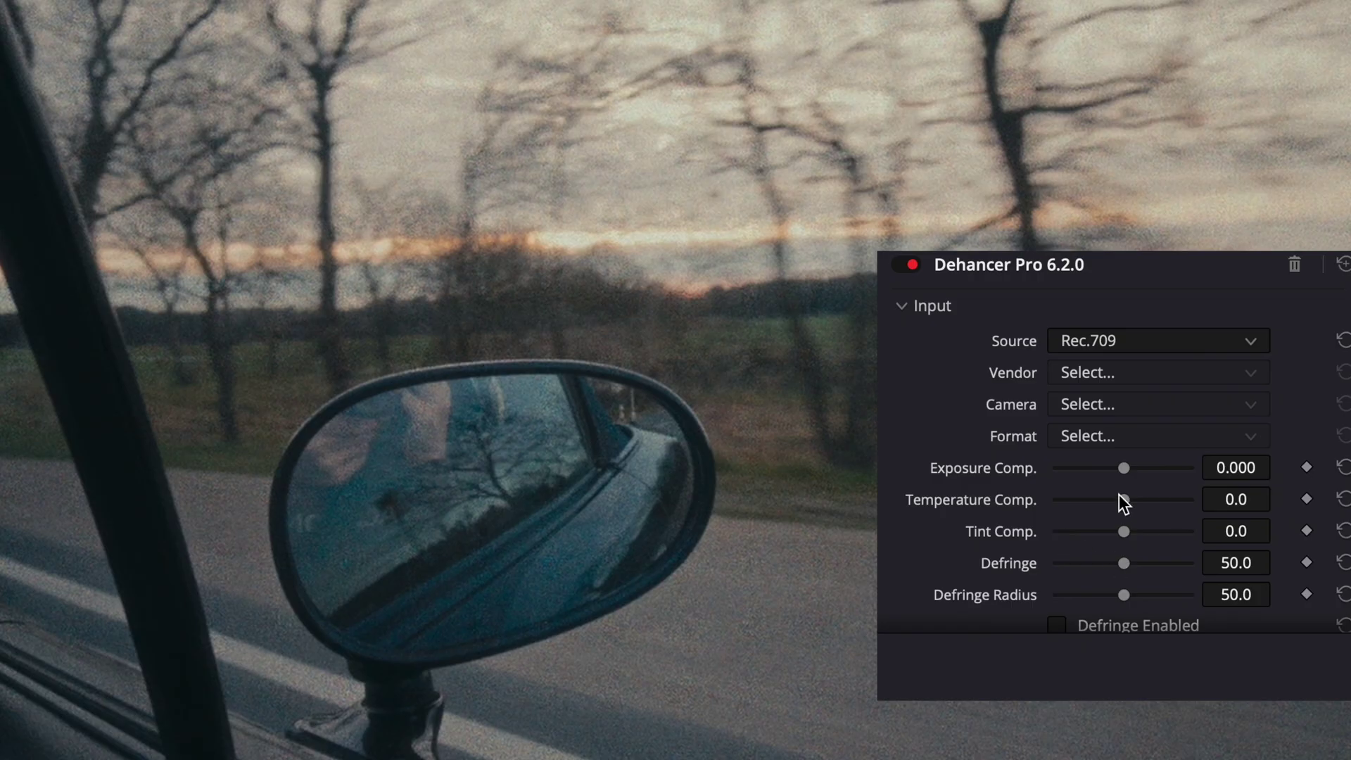
scroll(973, 457, down, 2)
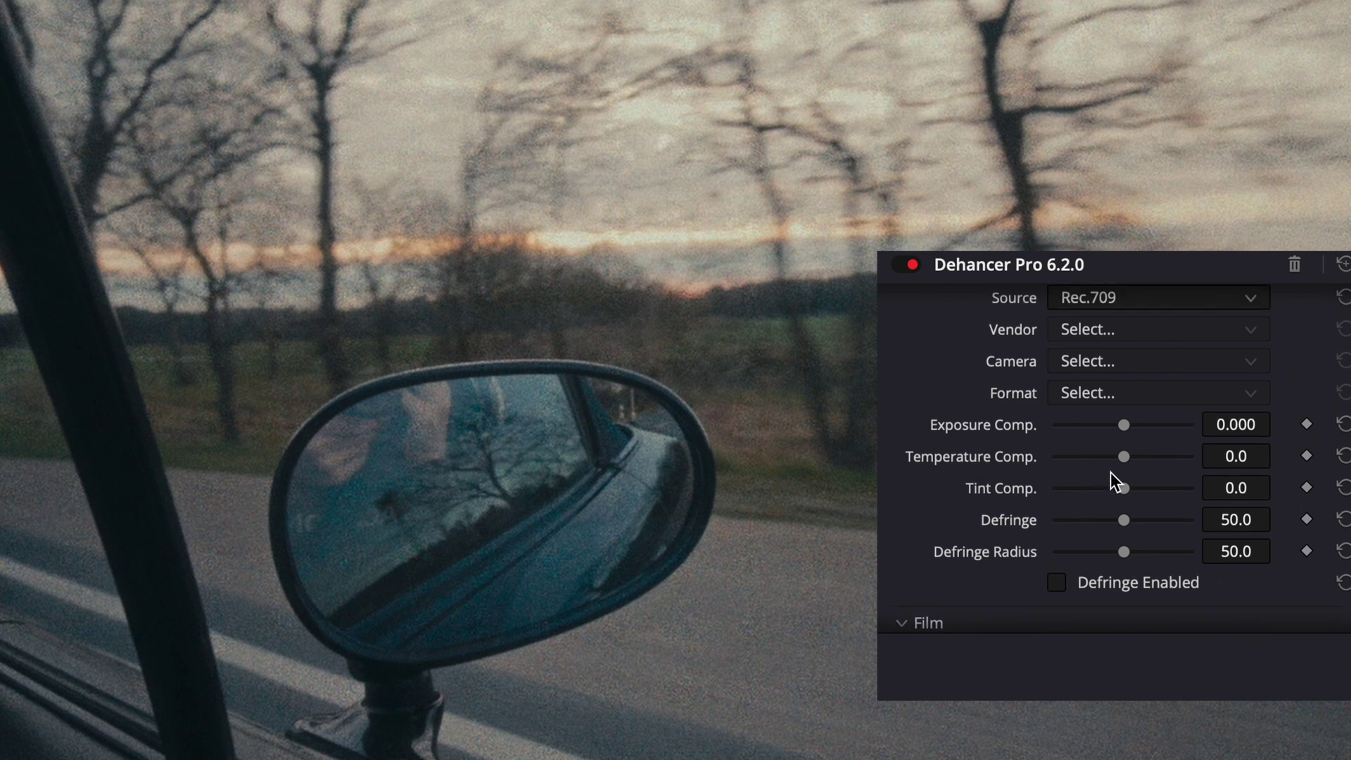
click(1137, 457)
double_click(994, 457)
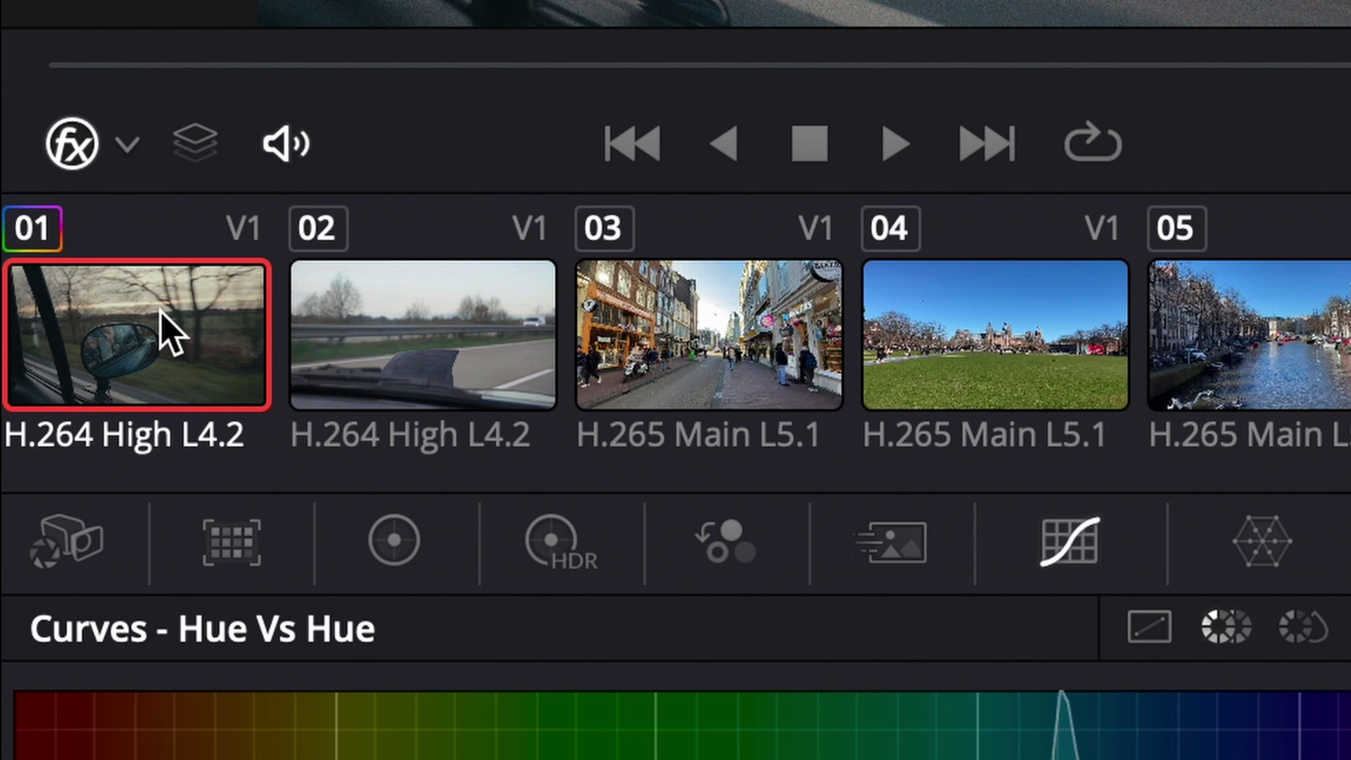
Step: Select clip 02, the highway shot, and bring up the node graph's context menu
click(413, 344)
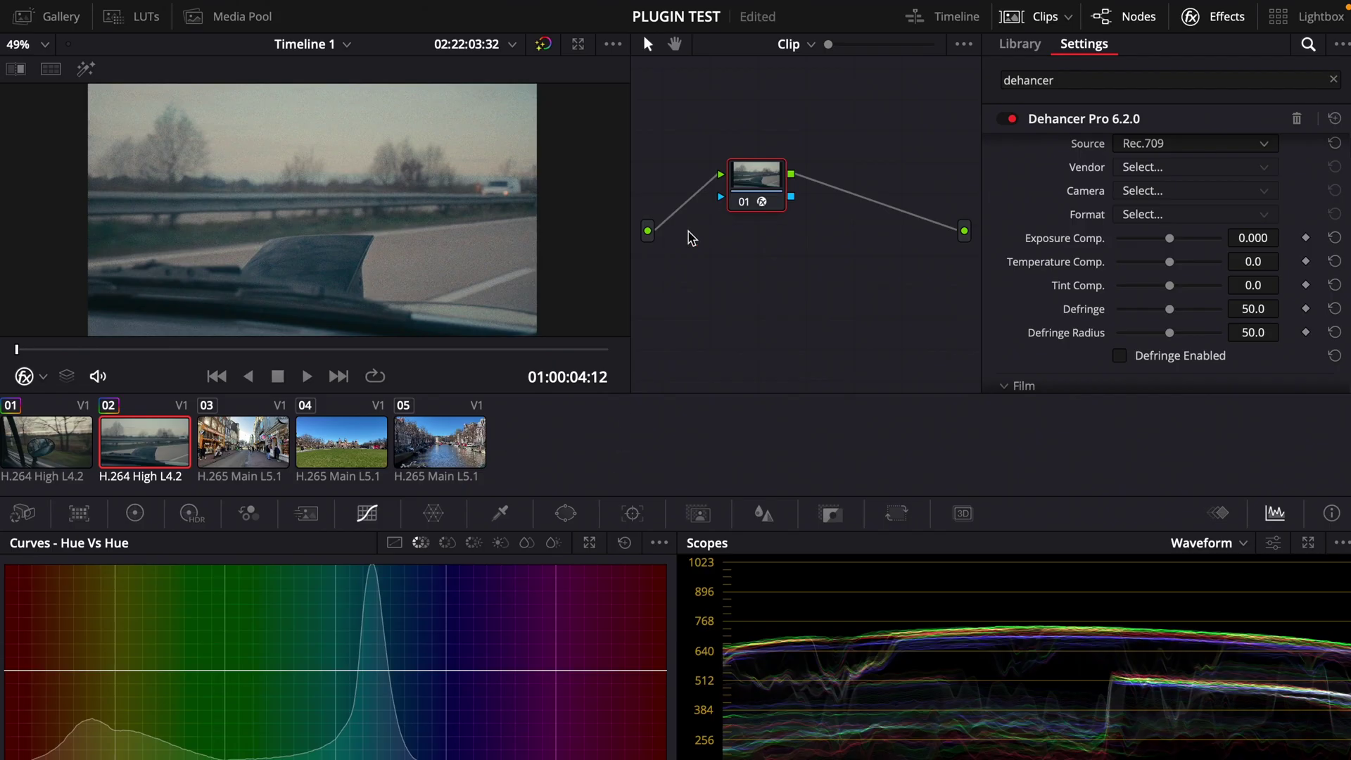
scroll(1107, 187, up, 1)
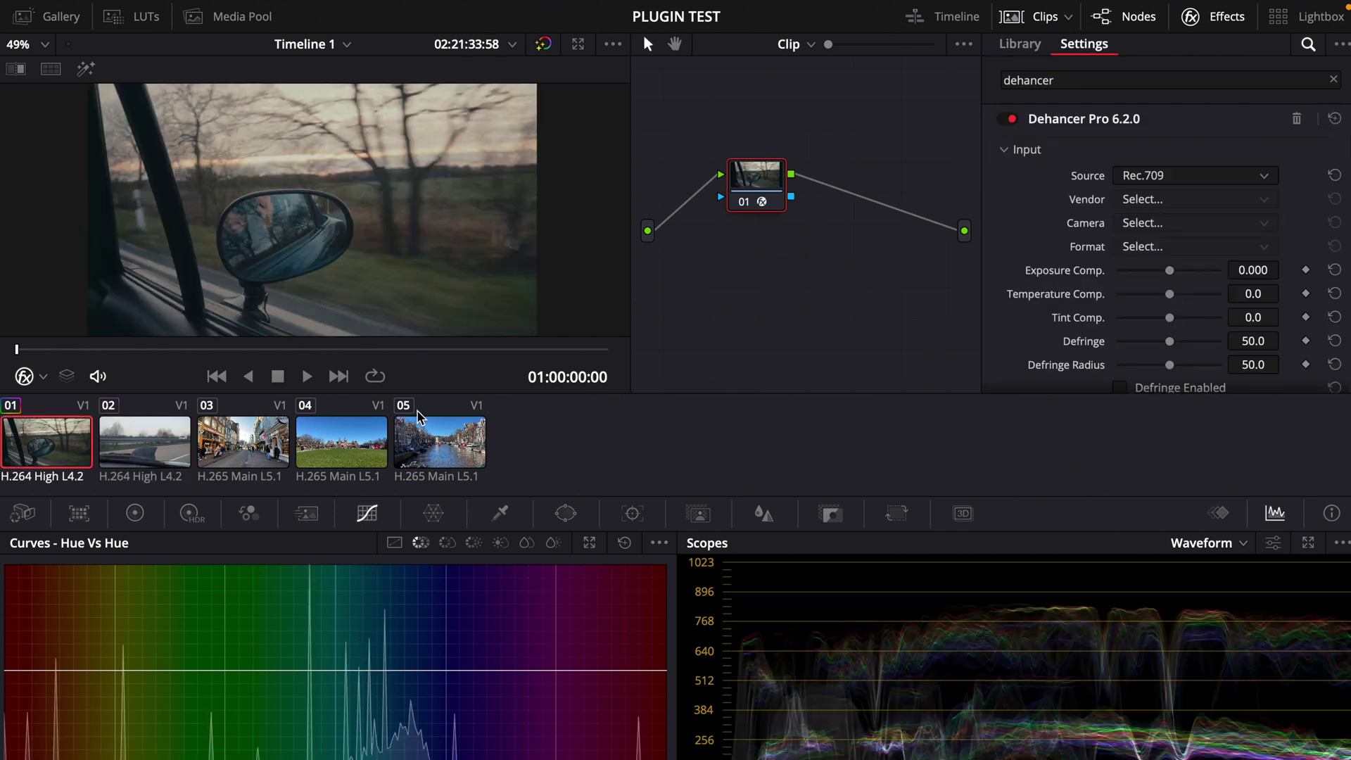
right_click(695, 323)
Step: Reset the clip's grades and nodes, and switch the node editor to Timeline grading
click(715, 338)
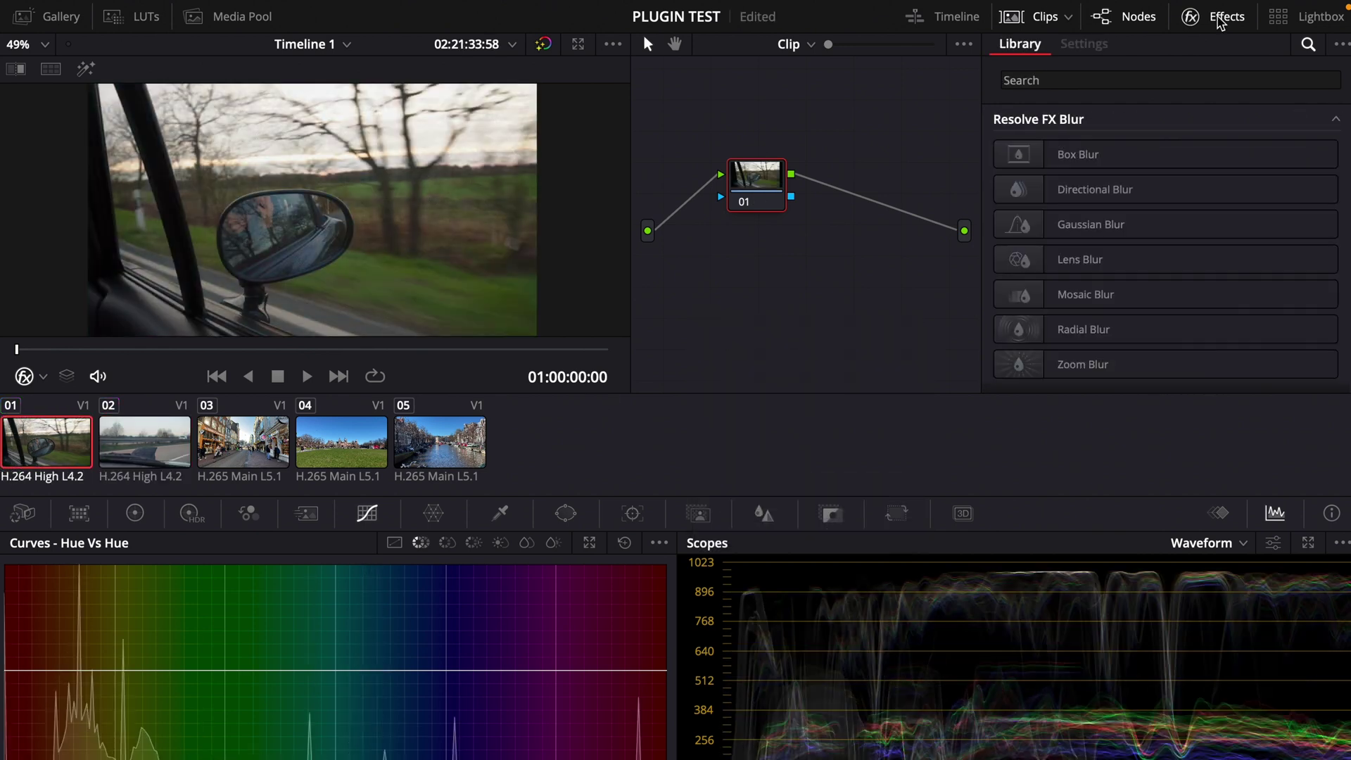
click(1214, 16)
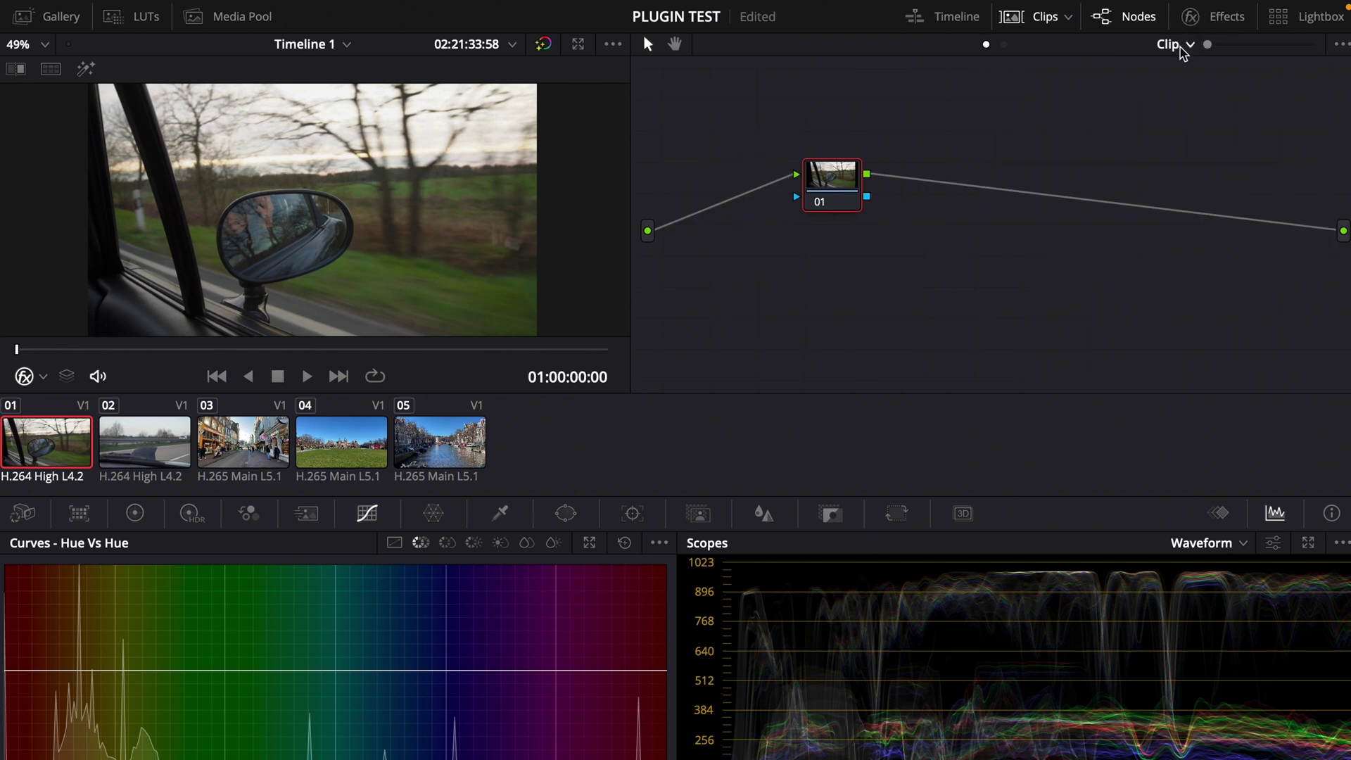
click(1190, 45)
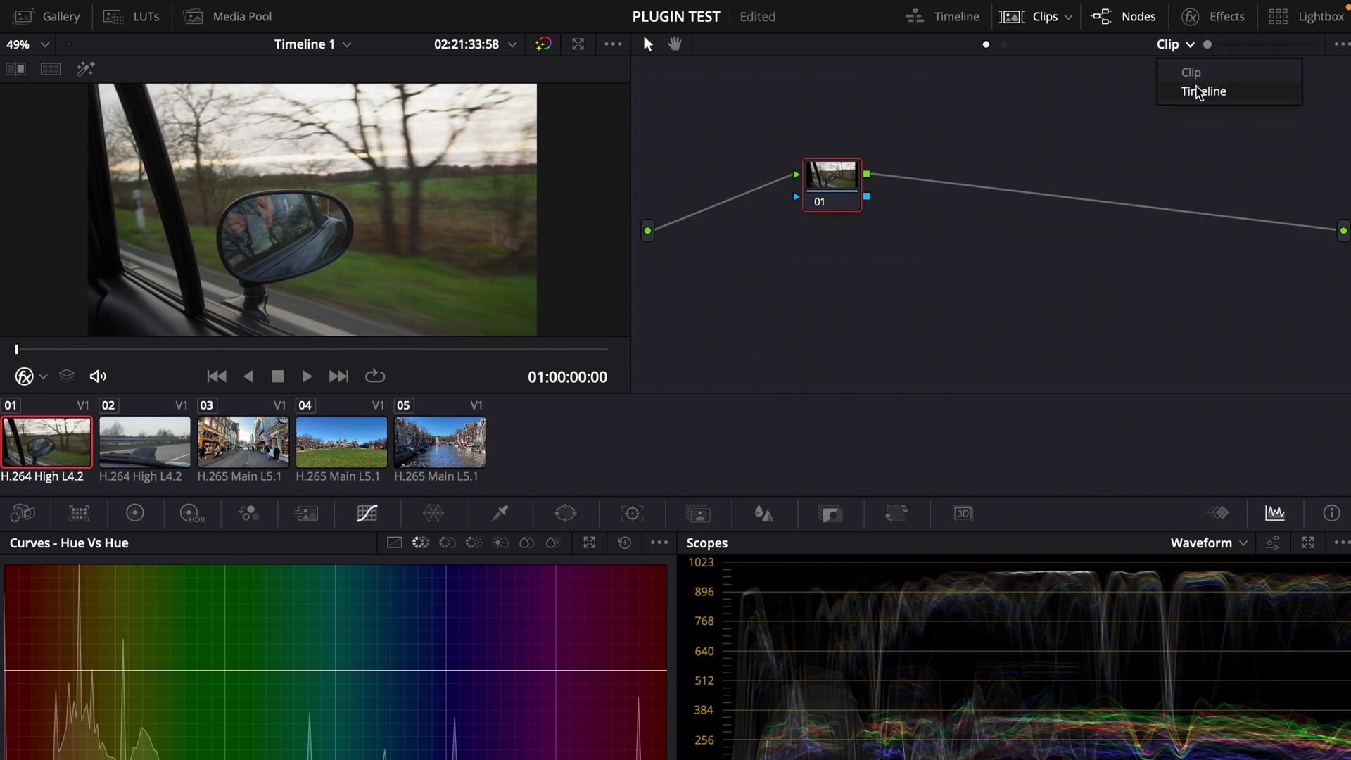
click(1197, 93)
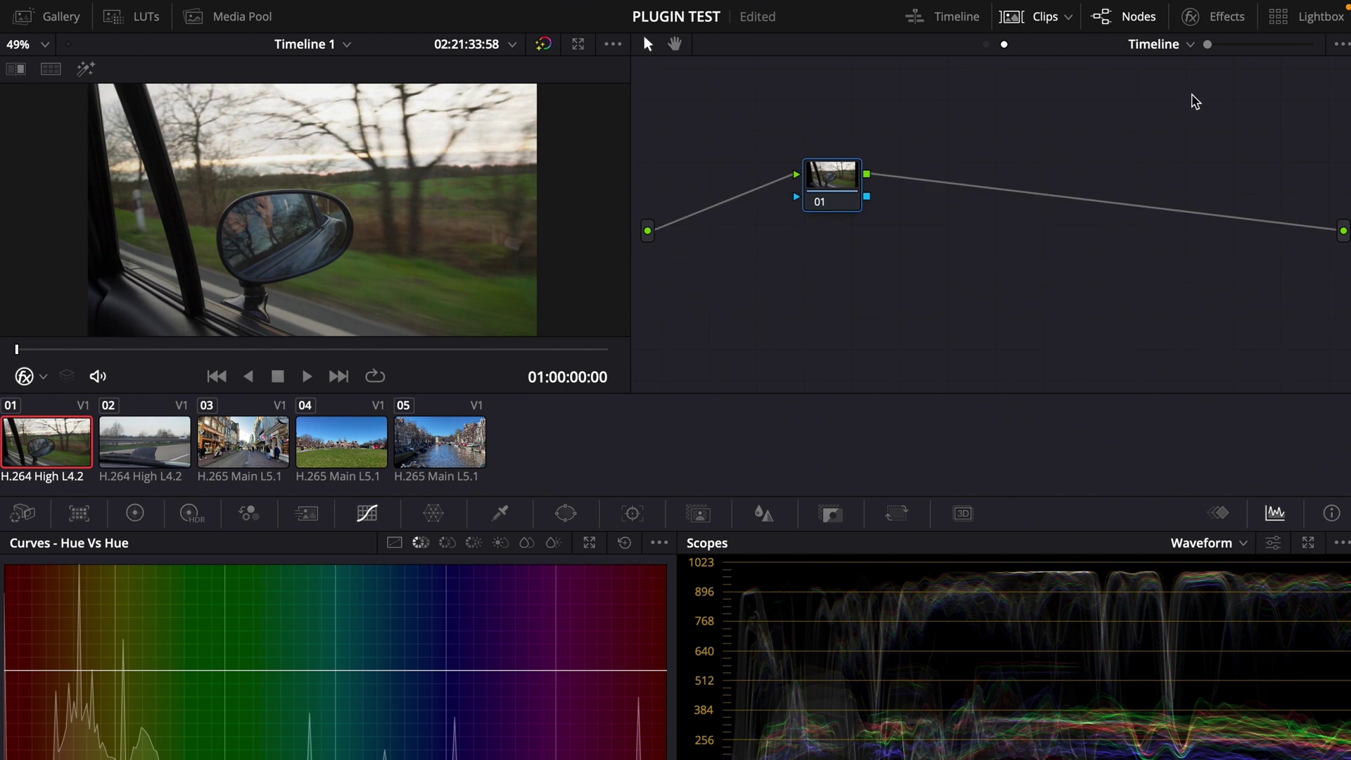
Step: Search 'deha' in Effects and apply Dehancer Pro to timeline node 01
click(1213, 17)
click(1200, 80)
text(deha)
drag(1111, 241, 755, 173)
Step: Set the film stock to Kodak Vision3 50D and the print to Kodak 2383 Print Film
scroll(1168, 225, down, 5)
click(1189, 205)
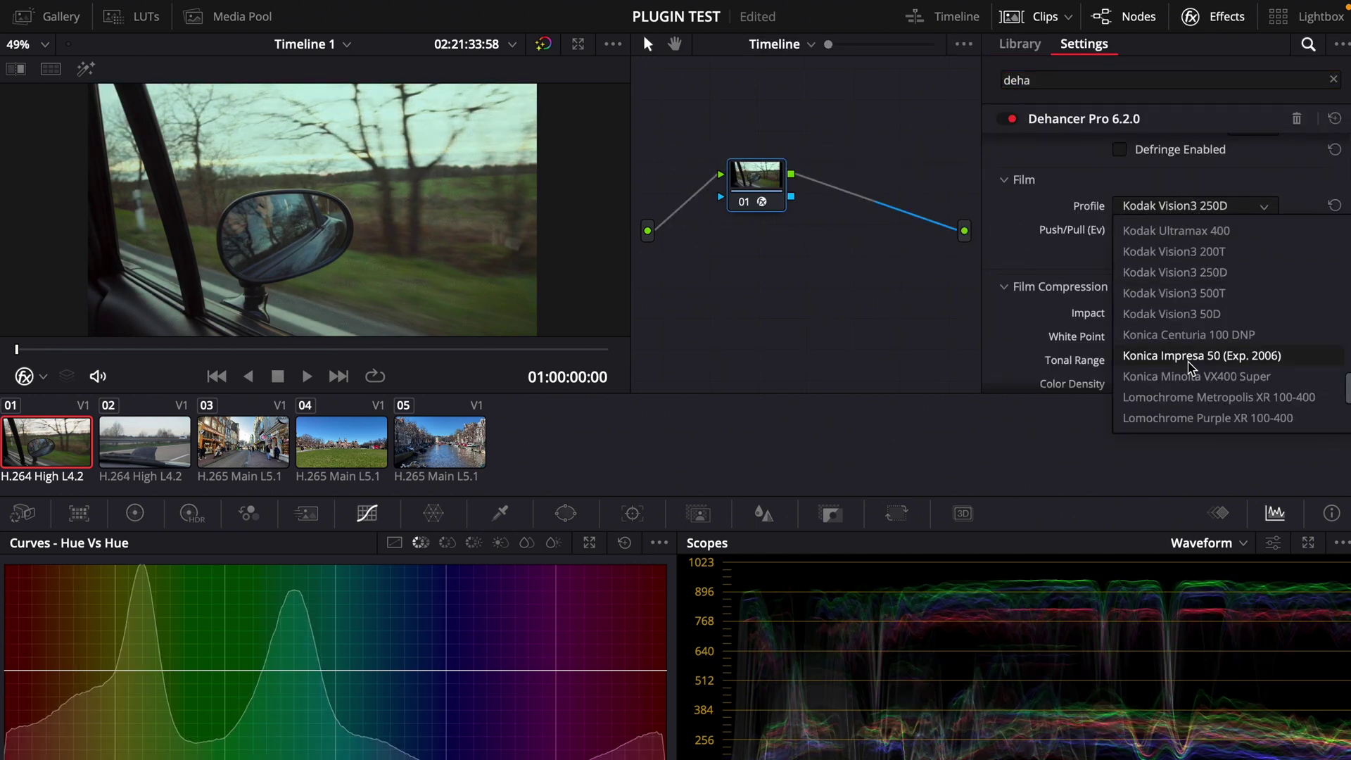
click(1200, 318)
scroll(1062, 322, down, 3)
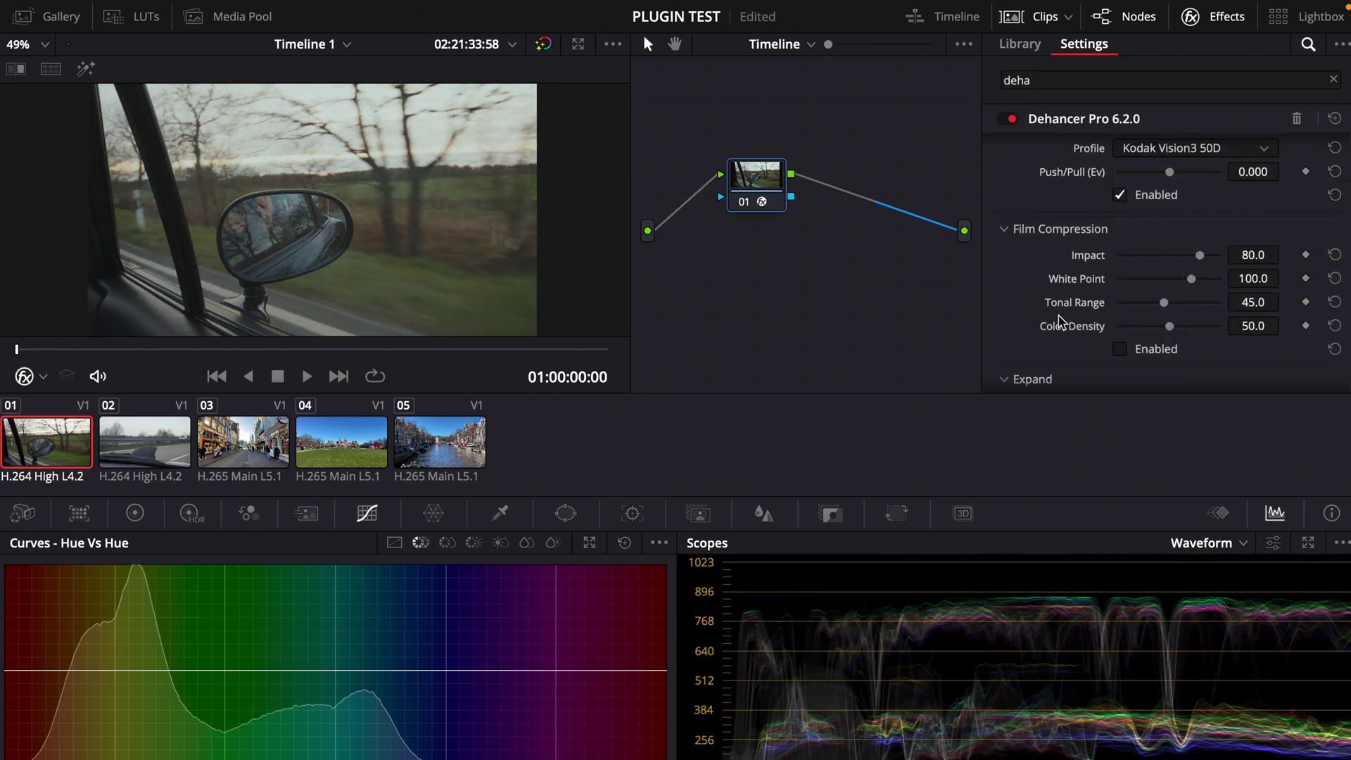
scroll(1062, 322, down, 3)
click(1161, 203)
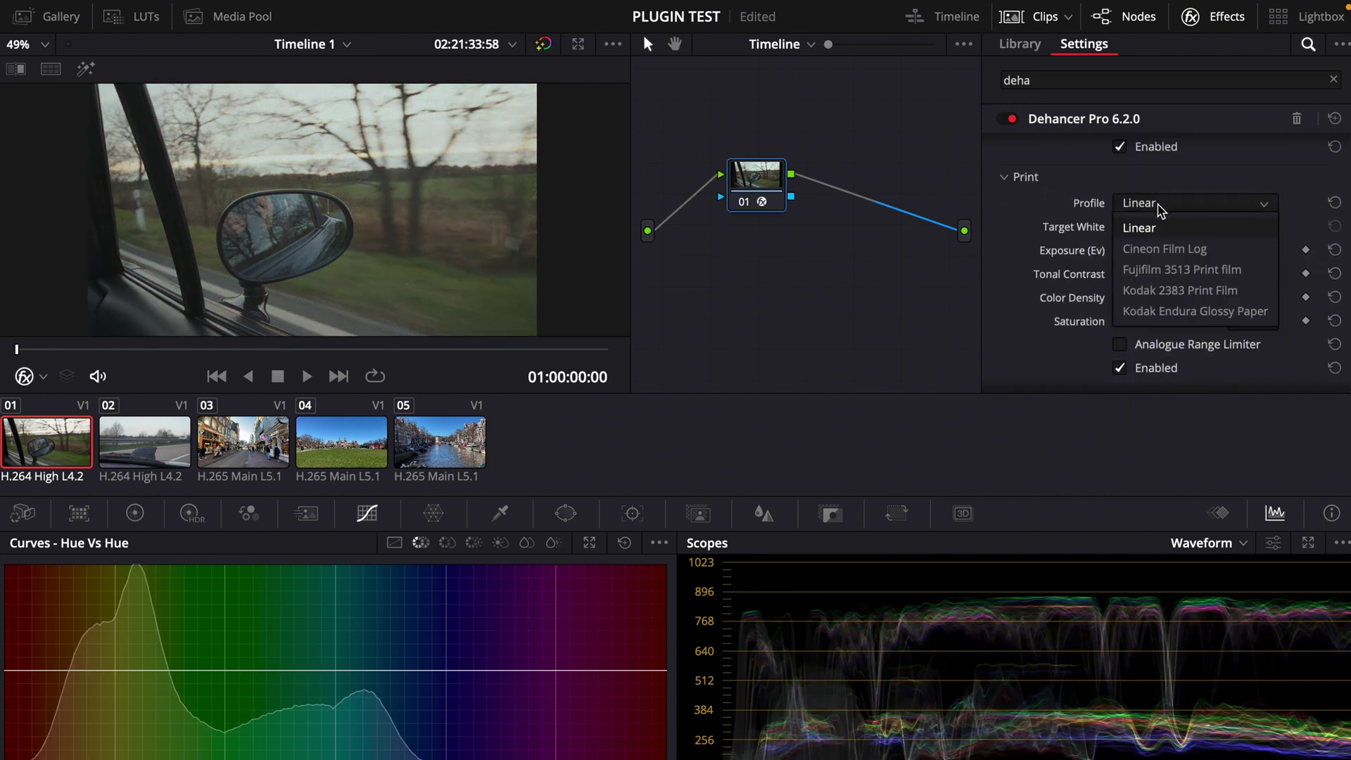
click(1174, 290)
Step: Enable Film Compression and preview the look on clip 02
scroll(1090, 290, up, 5)
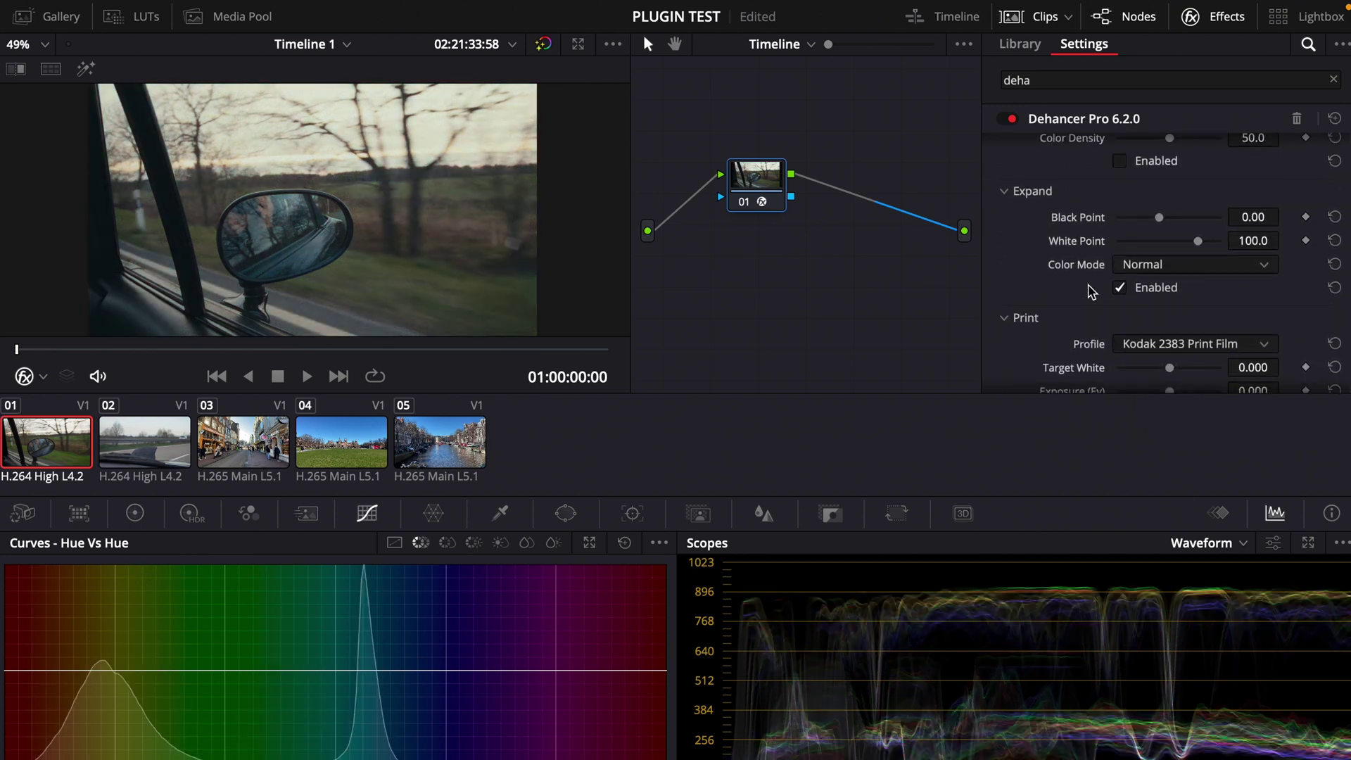
scroll(1091, 291, up, 3)
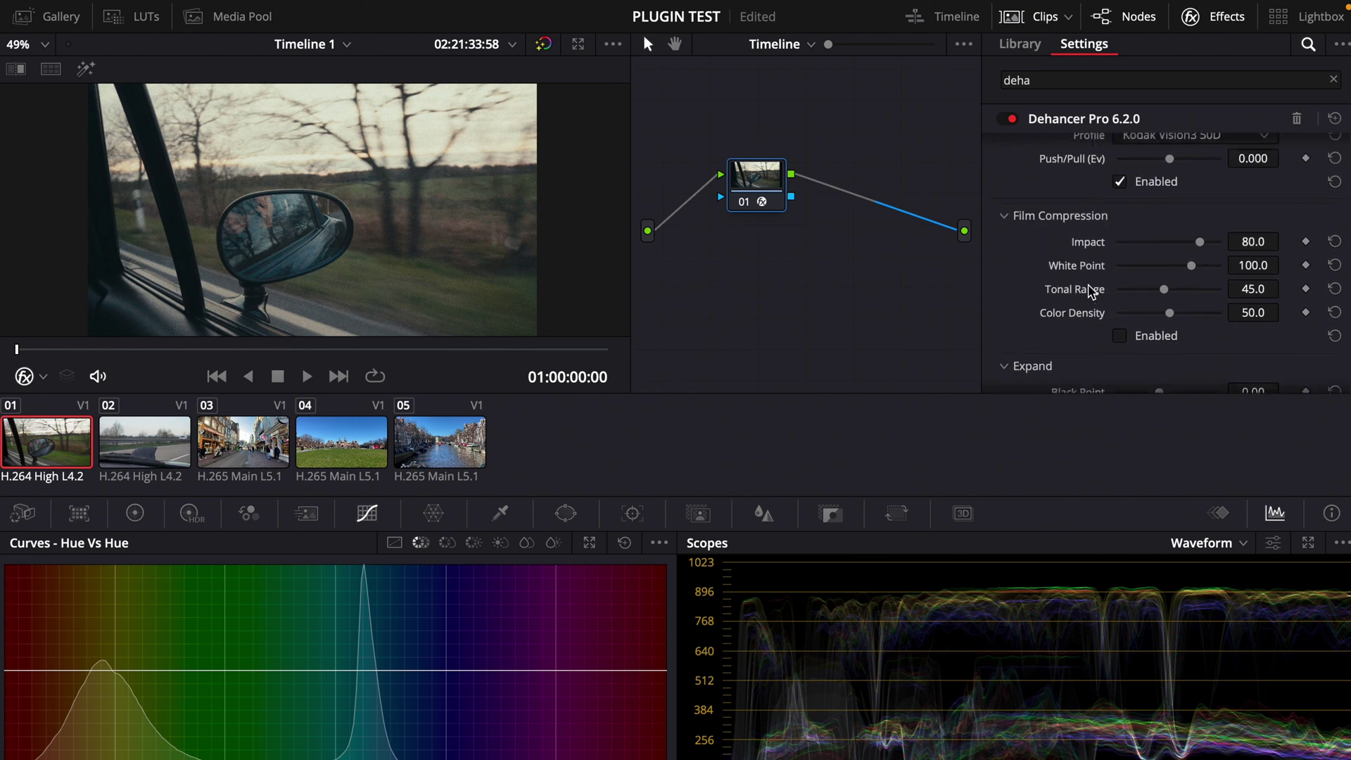
click(1119, 345)
drag(17, 349, 152, 349)
click(308, 355)
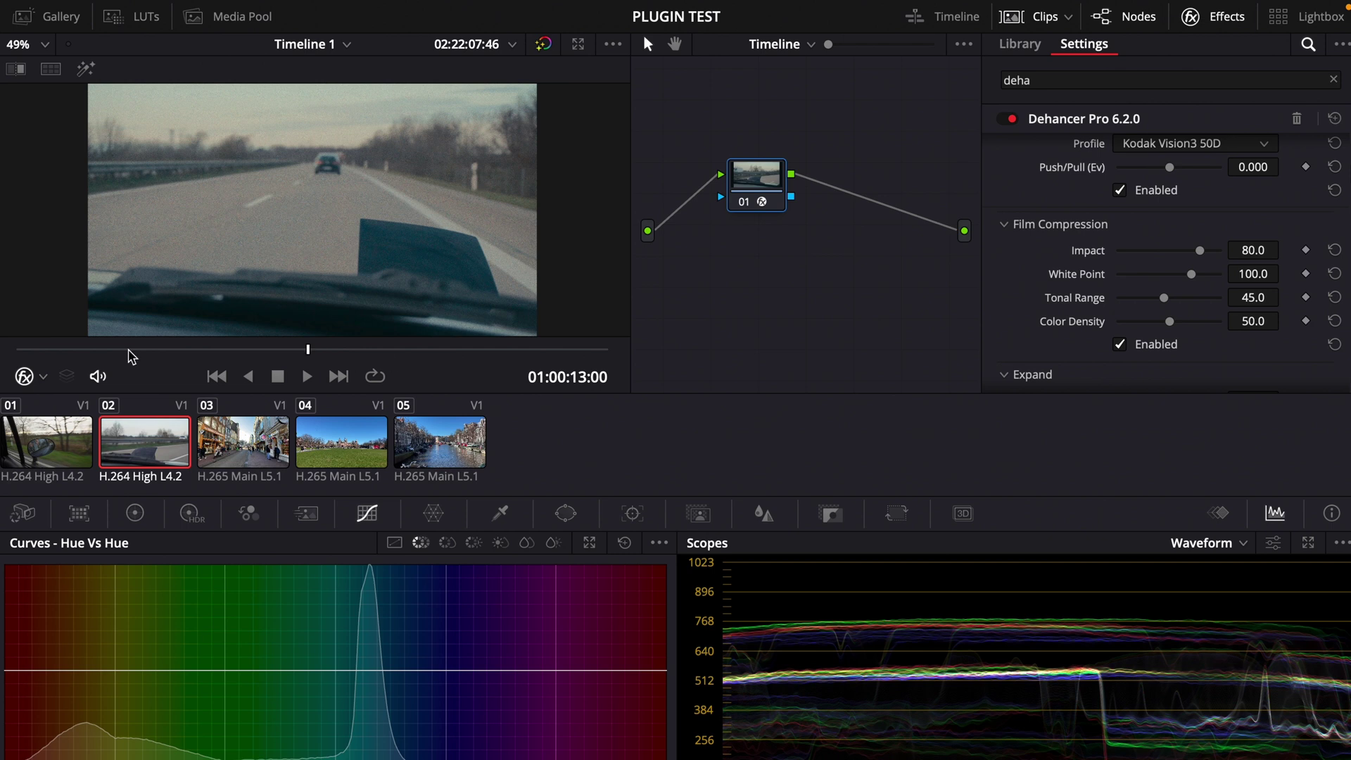
Step: Step through clips 01 to 03 in the viewer and scroll through the Dehancer parameters
click(60, 355)
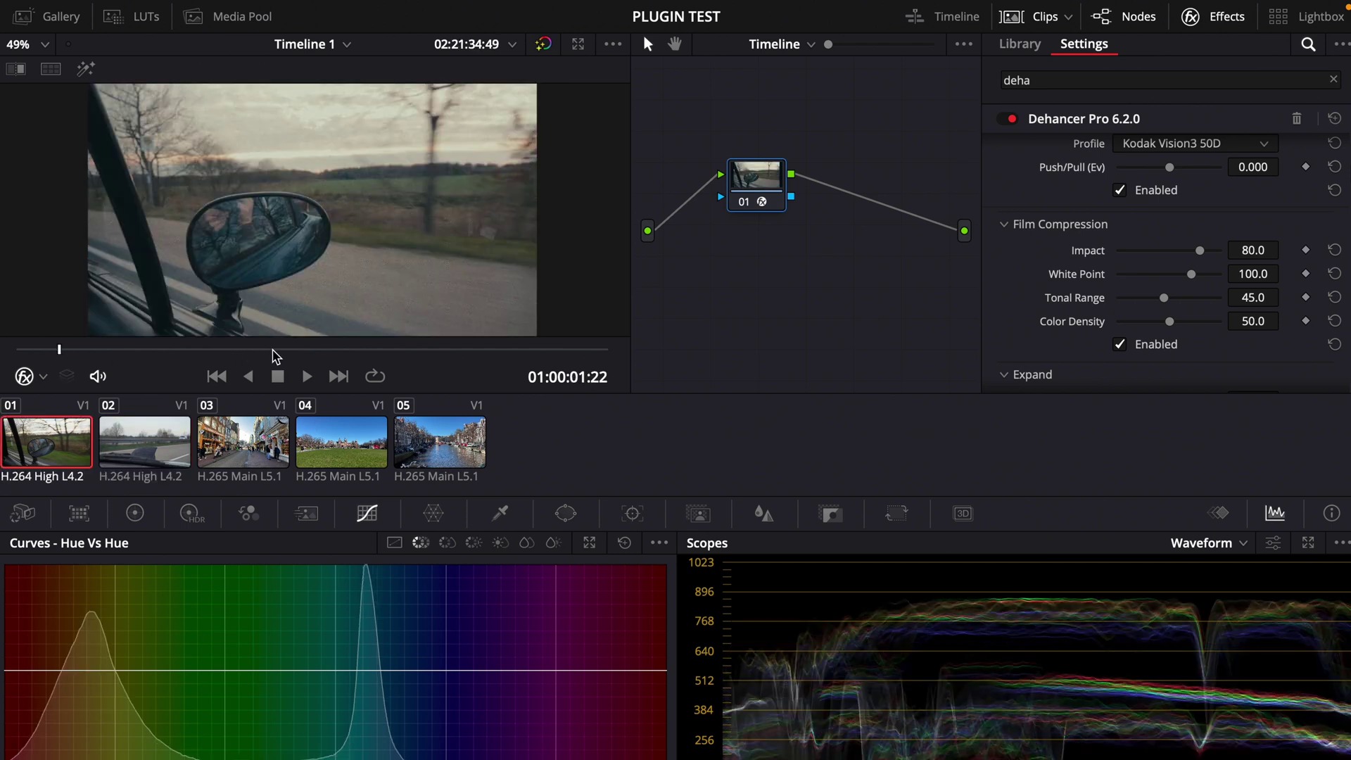
click(350, 355)
click(426, 355)
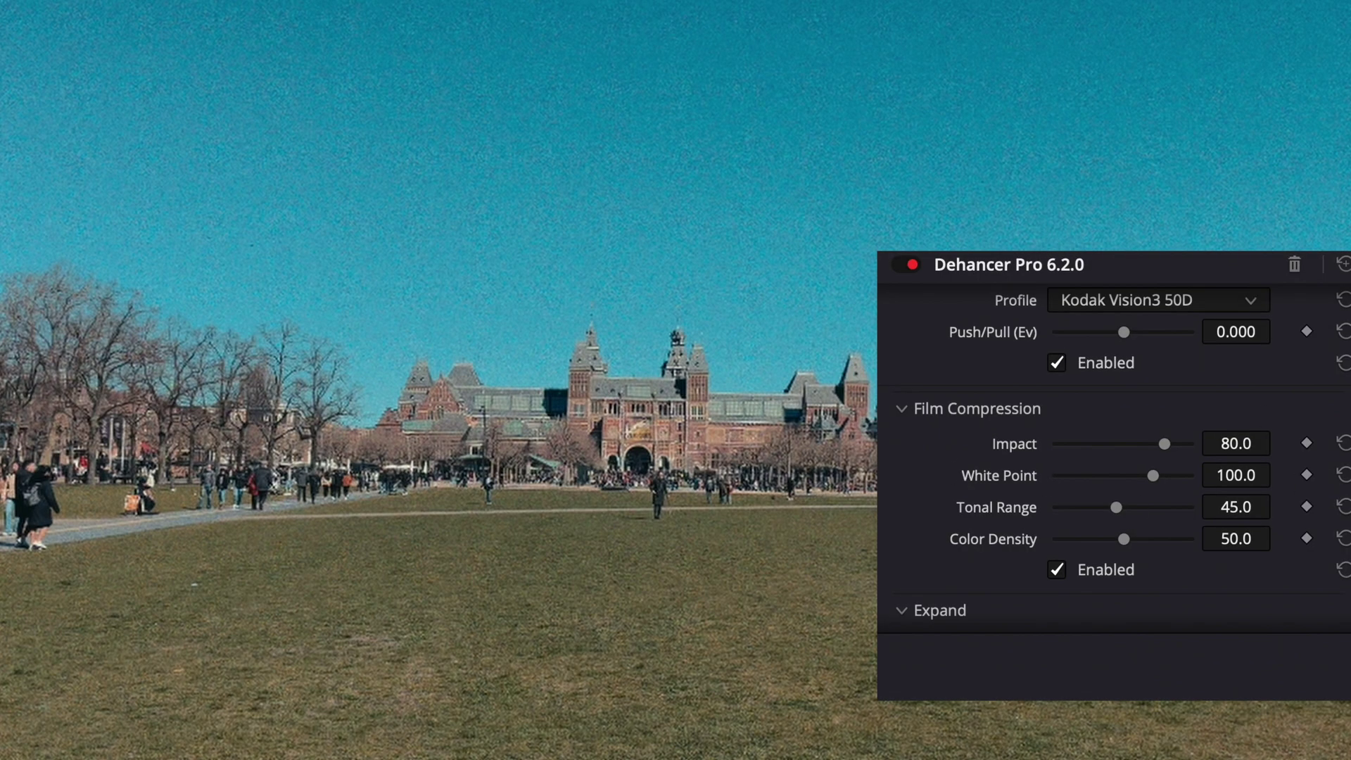
scroll(924, 462, up, 2)
scroll(924, 461, down, 10)
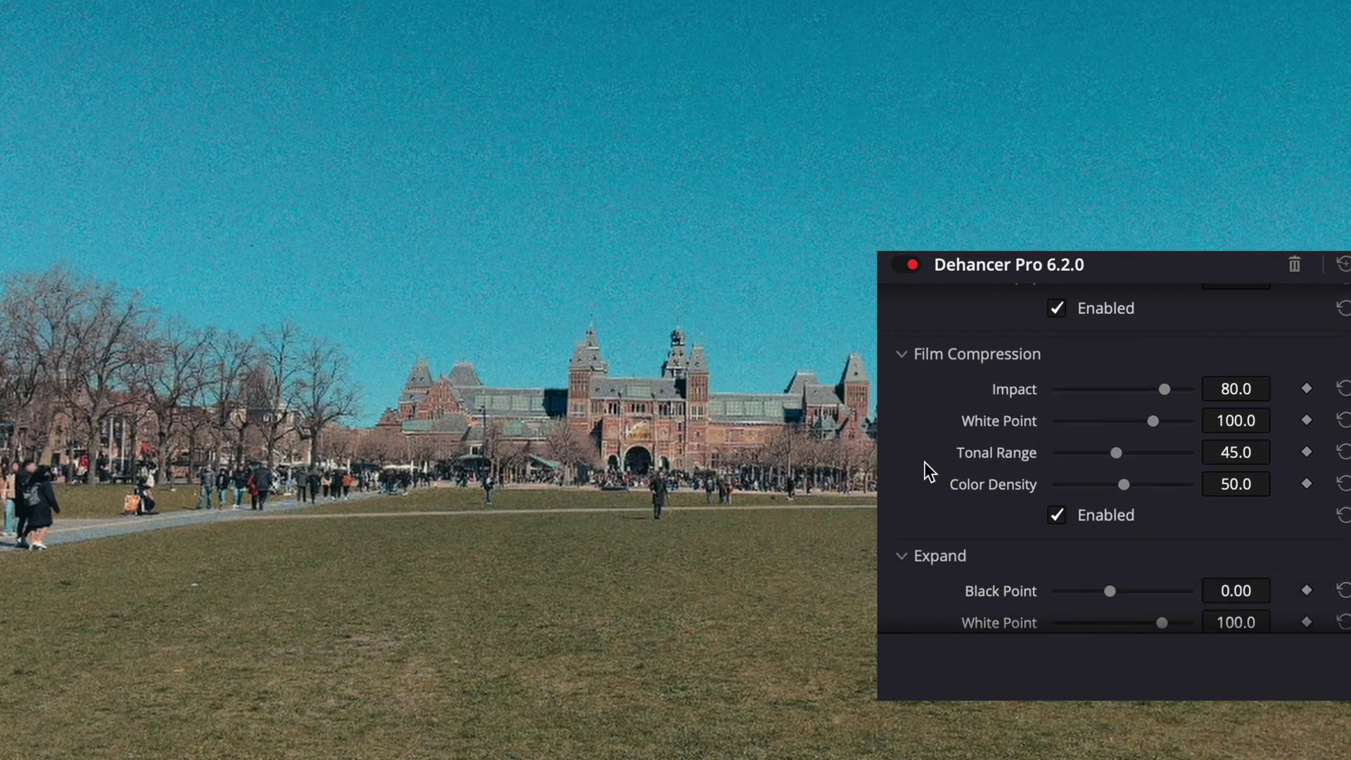
scroll(925, 462, down, 2)
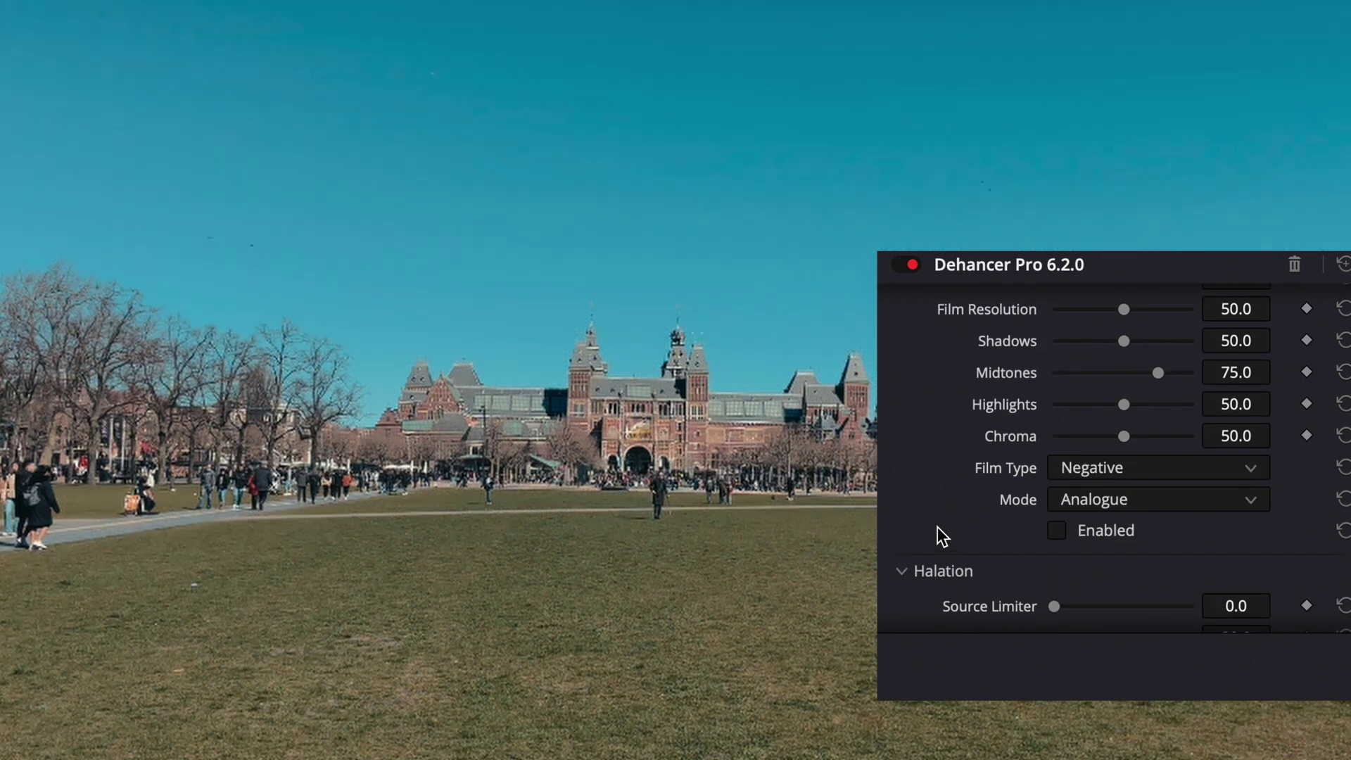
scroll(937, 531, down, 20)
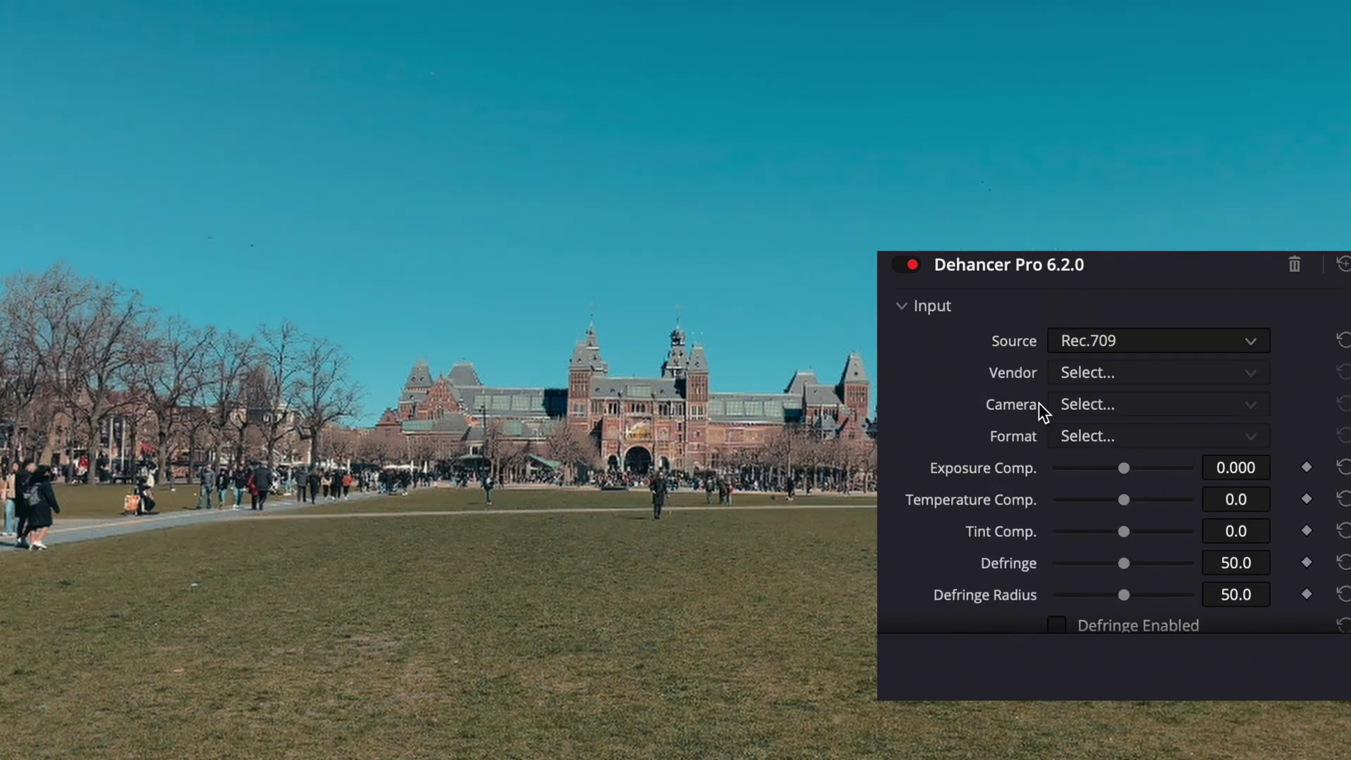
scroll(1038, 402, down, 12)
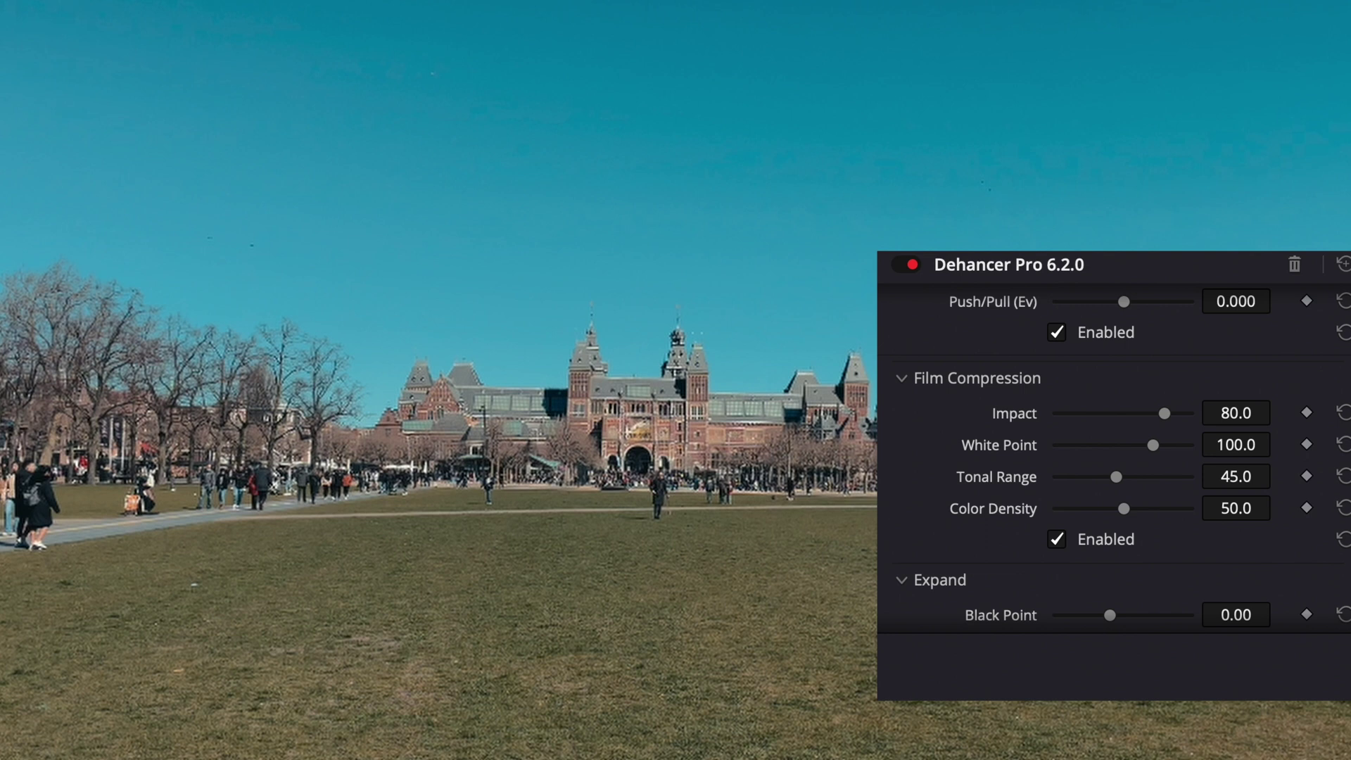
scroll(1003, 436, up, 3)
scroll(1003, 436, up, 8)
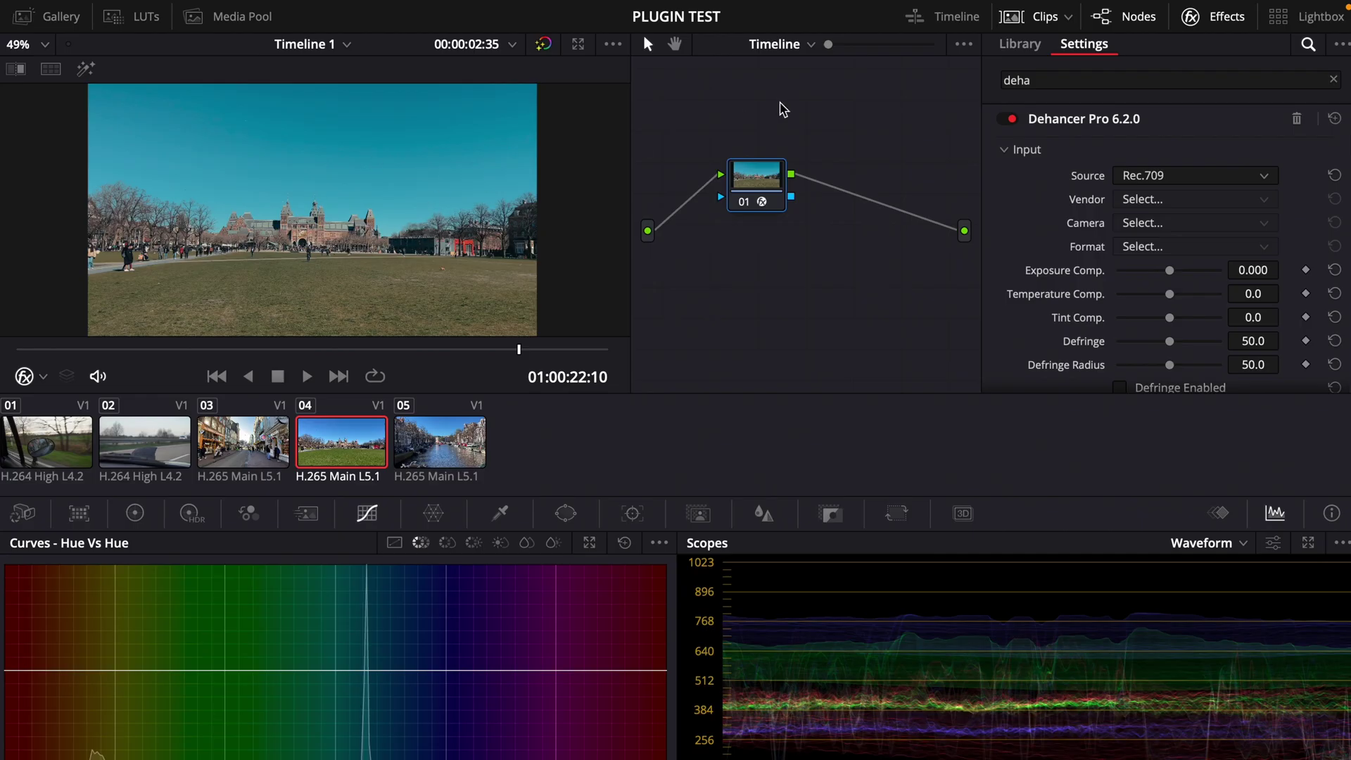
Step: Add a serial node before the Dehancer node in the timeline node graph
drag(756, 184, 914, 184)
right_click(915, 185)
click(1100, 299)
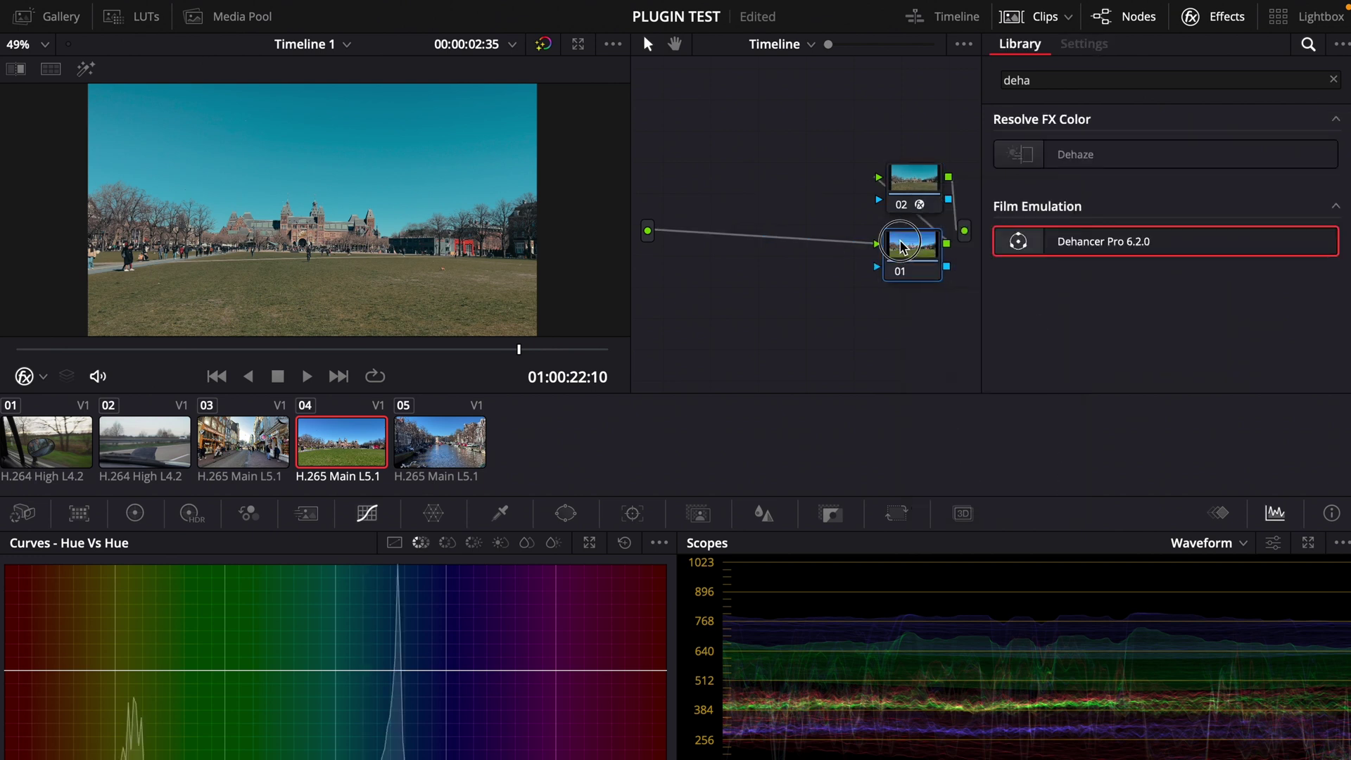
drag(911, 248, 814, 184)
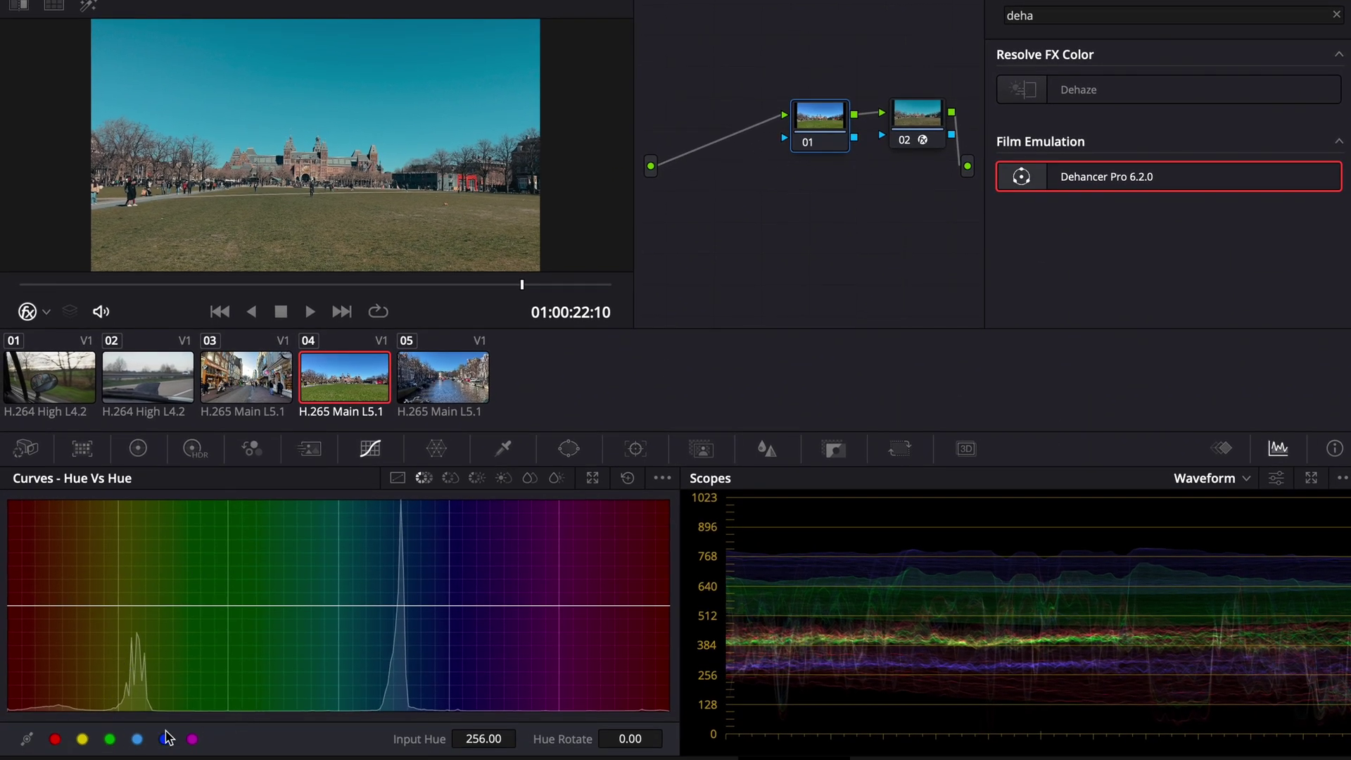
Step: In Hue vs Hue, rotate yellows by about -12 and blues by about 25, pinning the reds
click(164, 739)
click(109, 739)
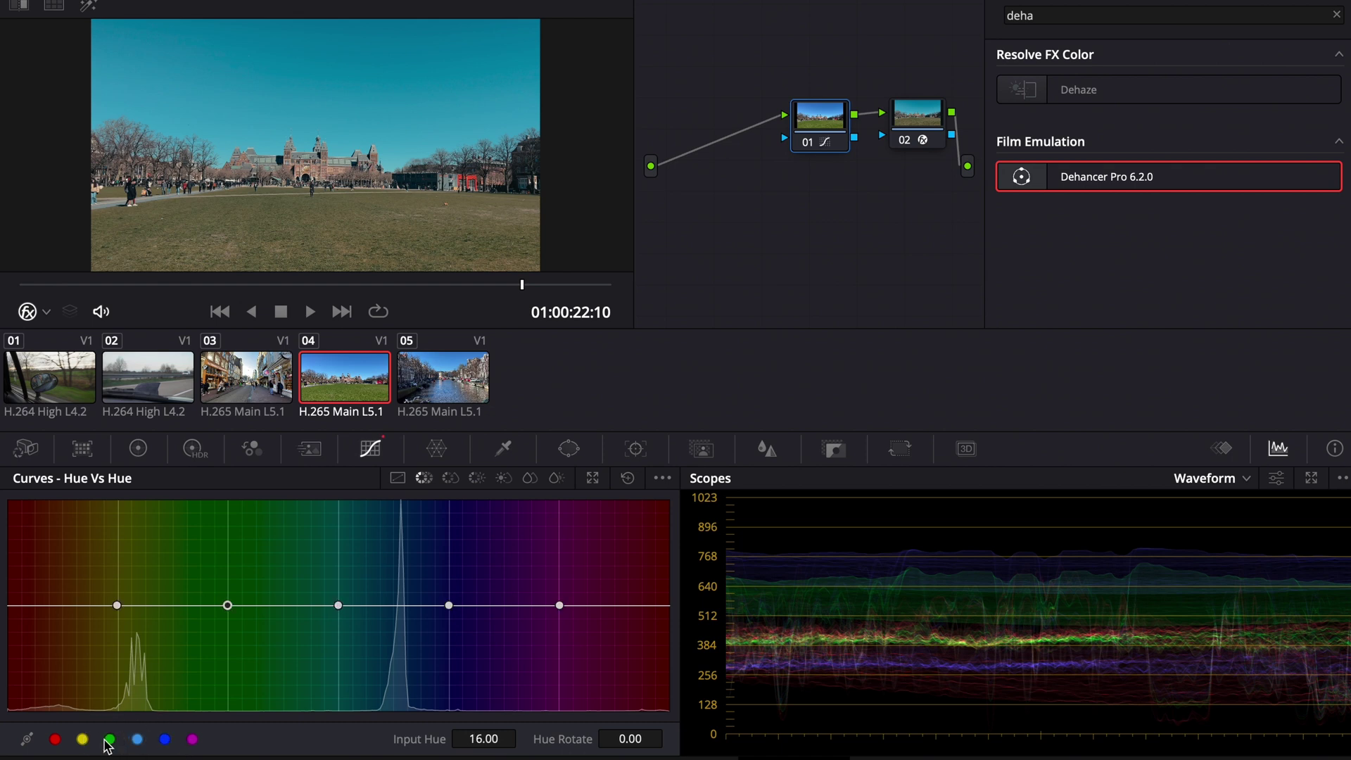
click(82, 738)
click(55, 738)
drag(118, 605, 132, 617)
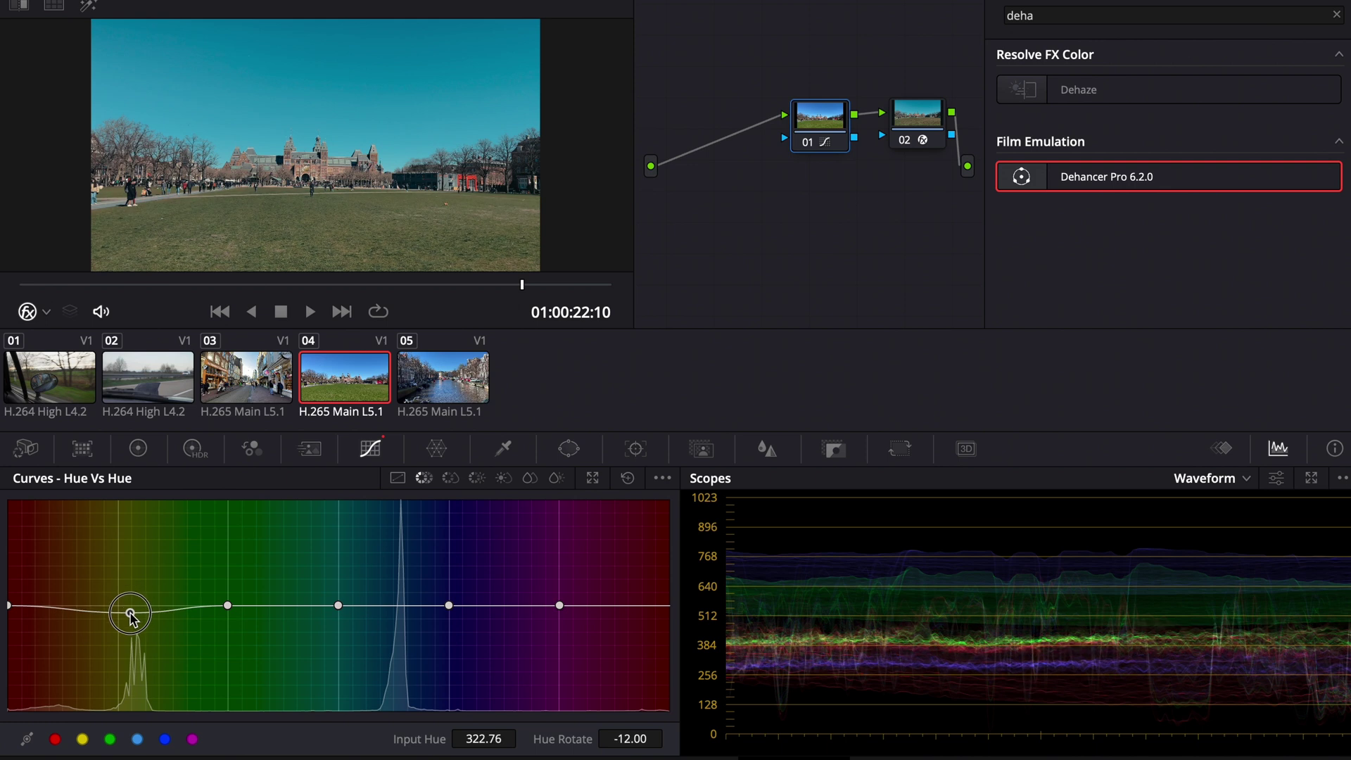
click(66, 616)
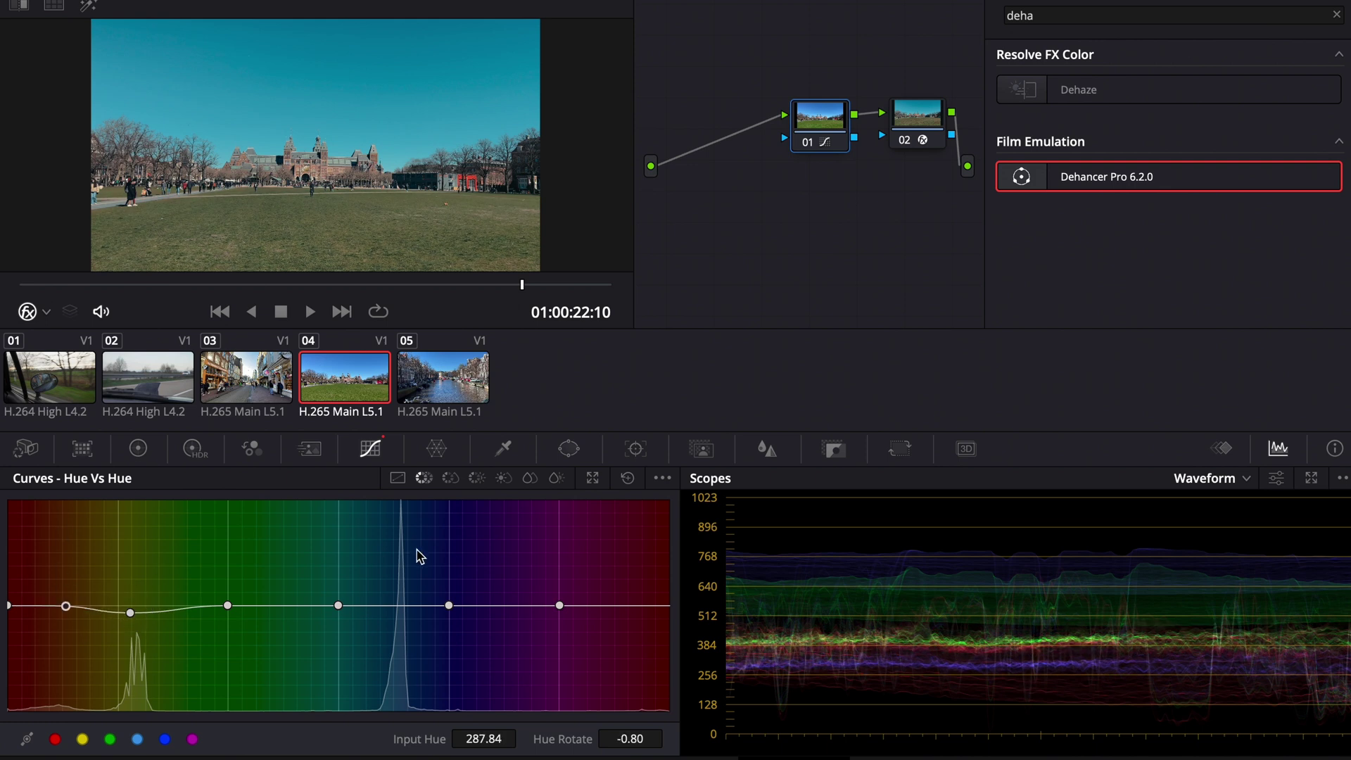
drag(456, 606, 454, 591)
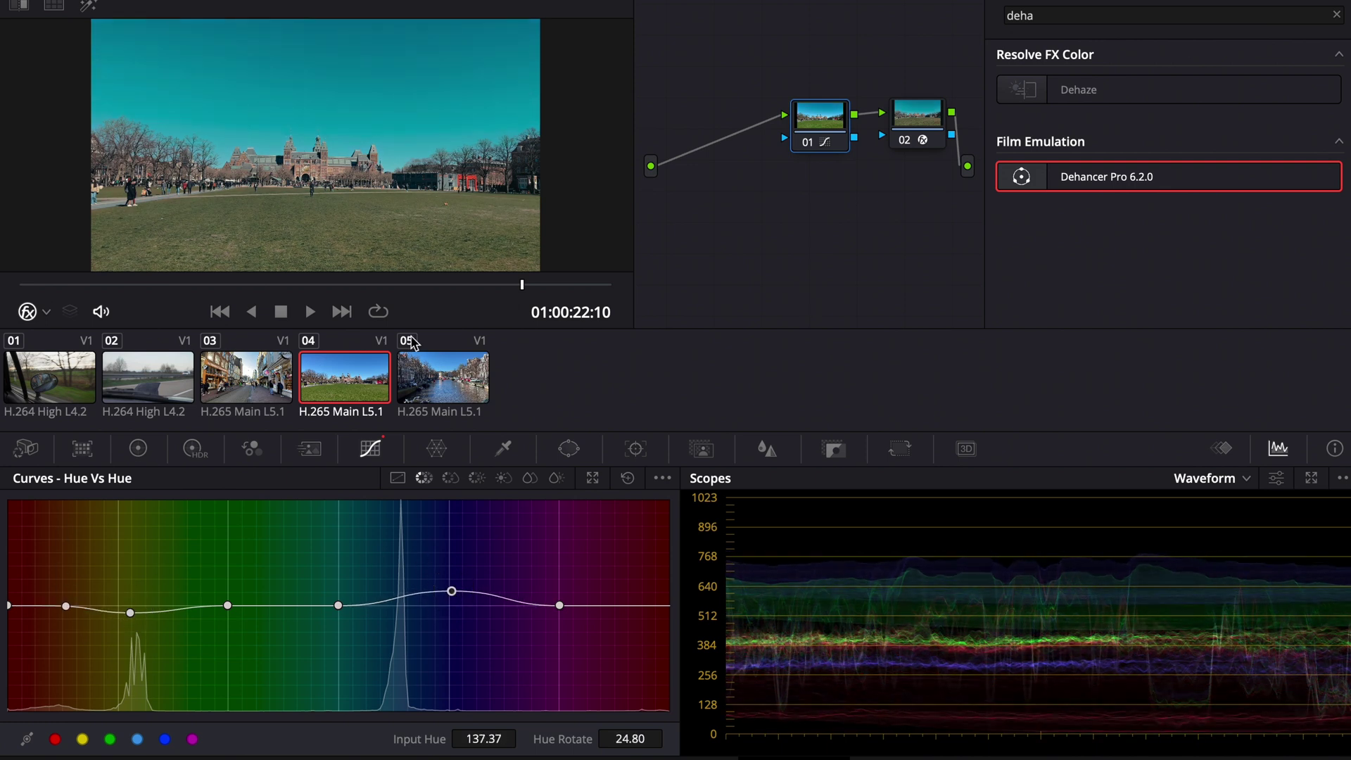
drag(394, 284, 116, 292)
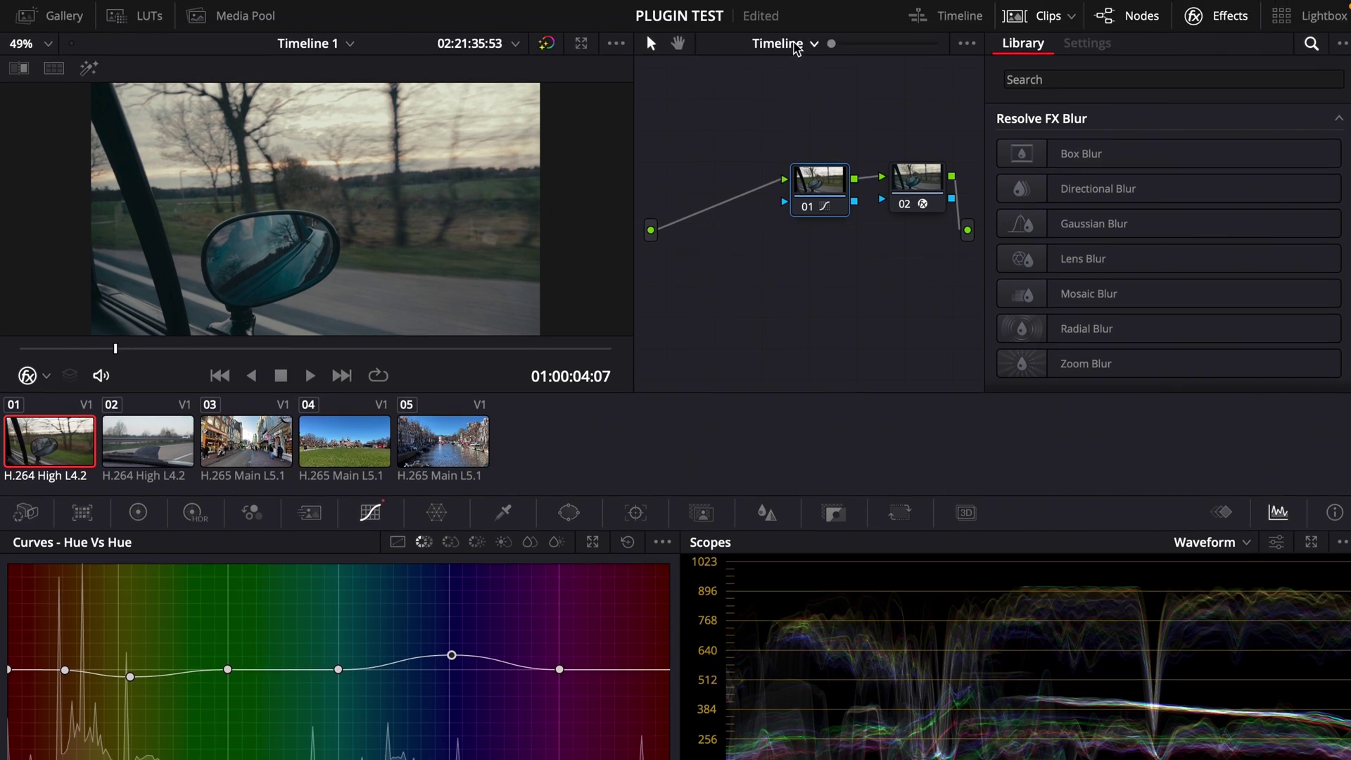
Step: Switch to clip grading and push clip 01's Offset wheel toward teal
click(800, 41)
click(804, 70)
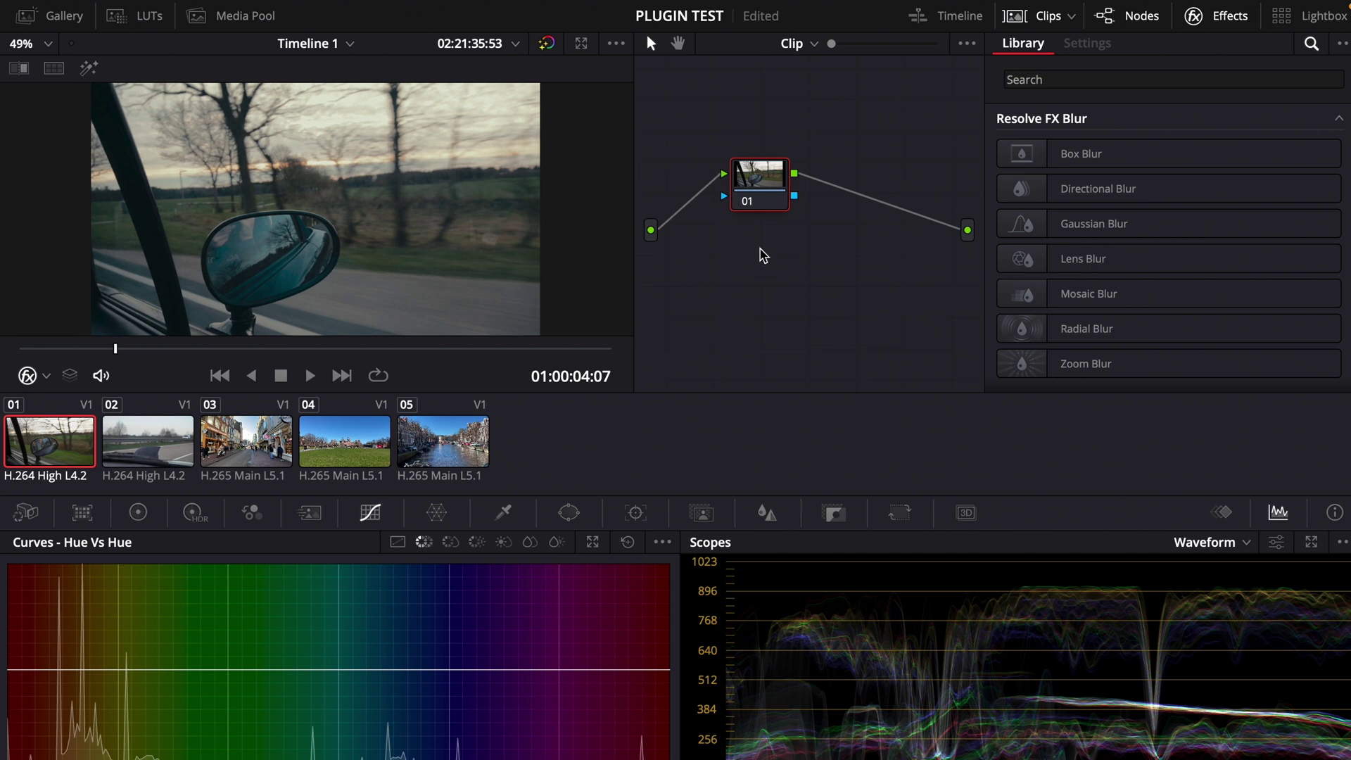
click(138, 512)
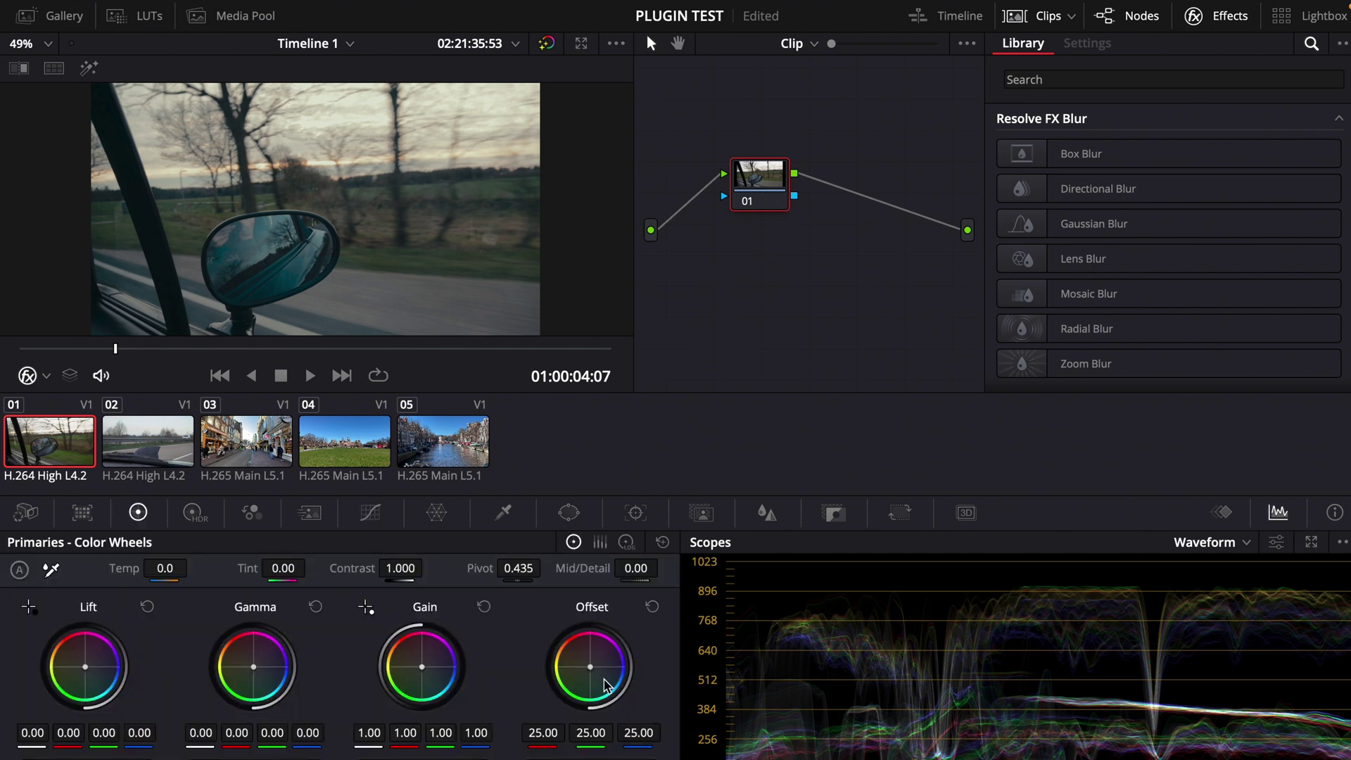
mouse_move(606, 686)
mouse_down()
mouse_move(633, 700)
mouse_move(599, 677)
mouse_up()
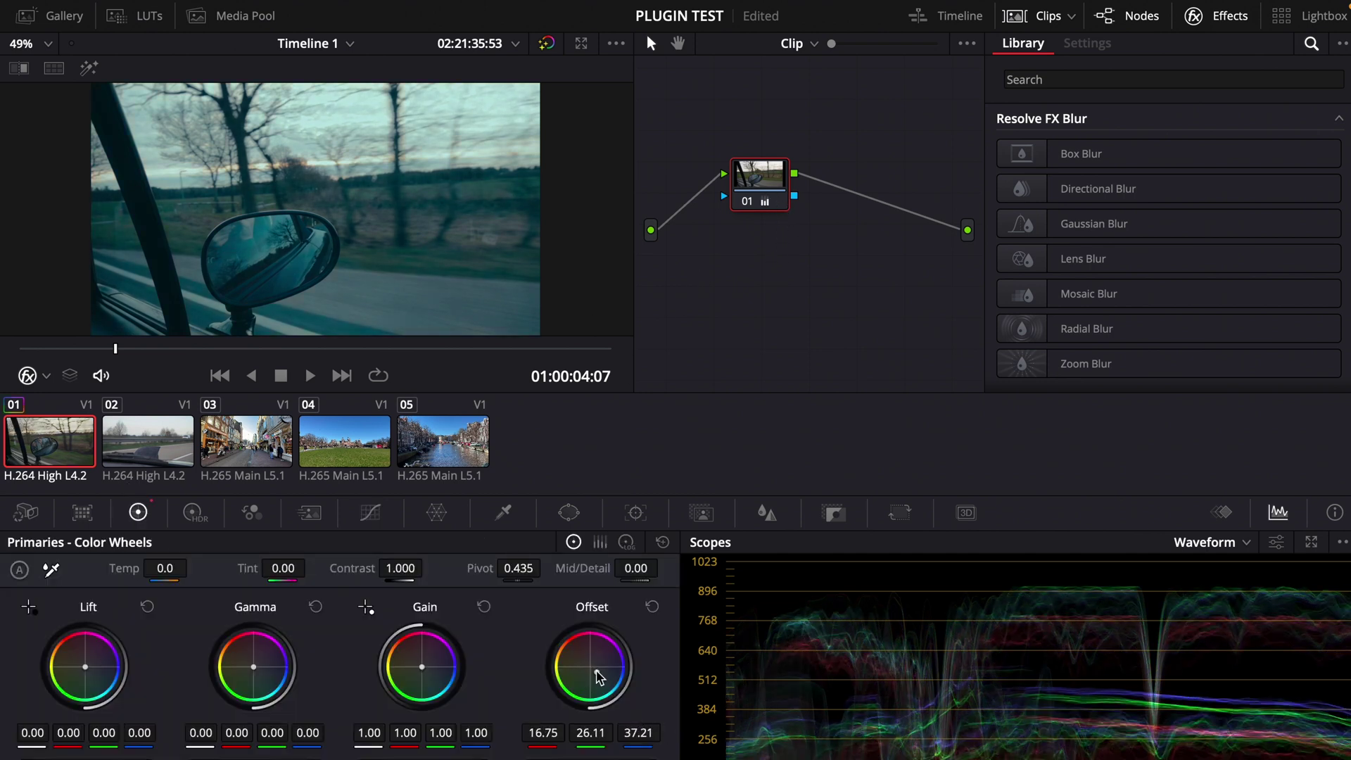
Step: Reset clip 01's grade back to neutral
click(158, 450)
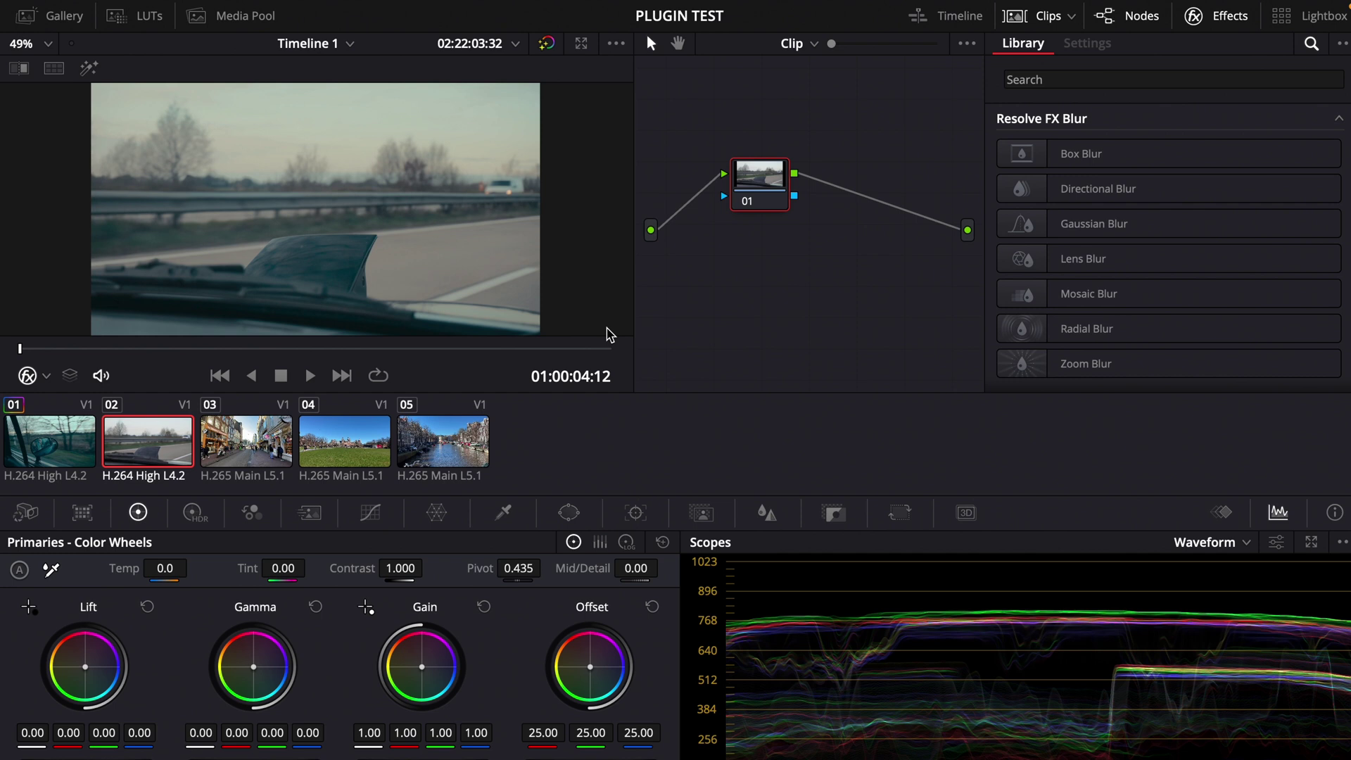
click(49, 440)
right_click(816, 293)
click(858, 302)
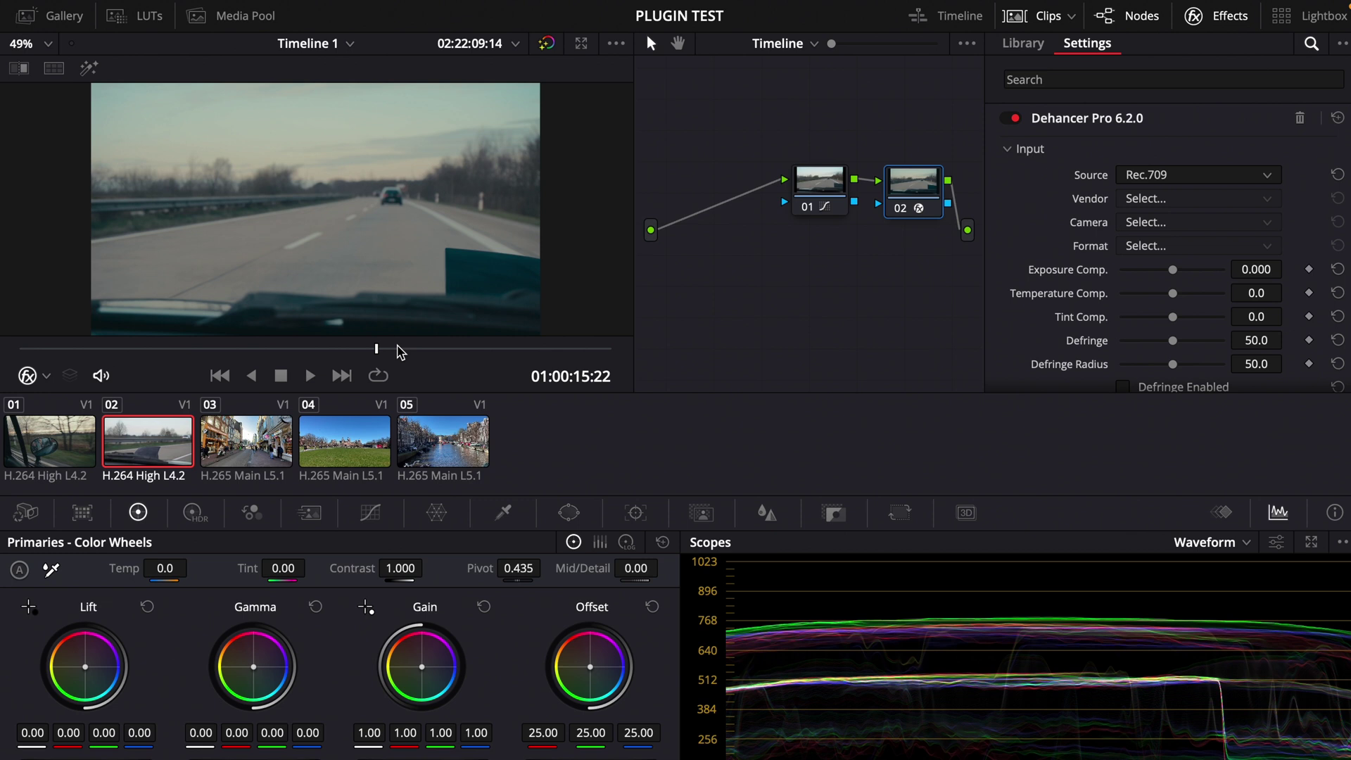
Step: Scrub from the street clip 03 into the park clip 04 to preview the grade
click(414, 349)
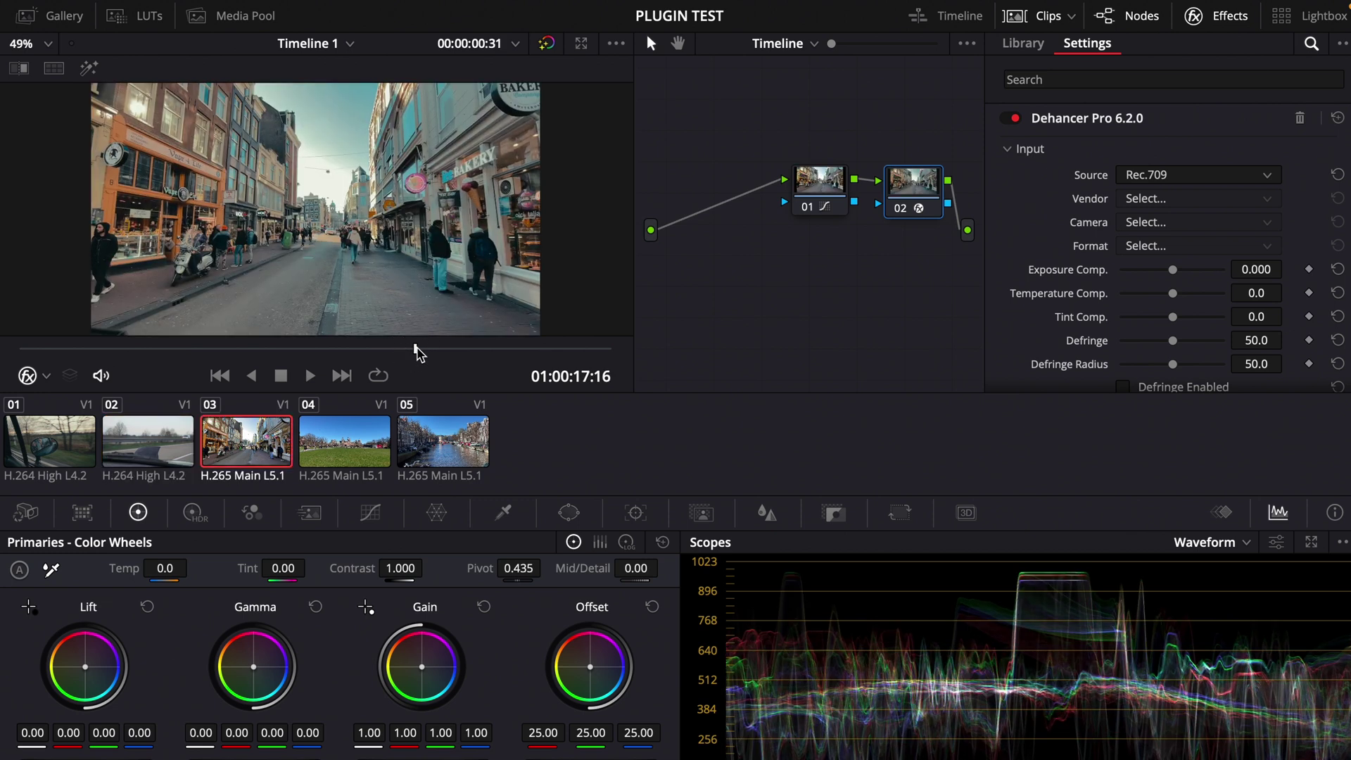
click(435, 350)
click(462, 349)
click(492, 350)
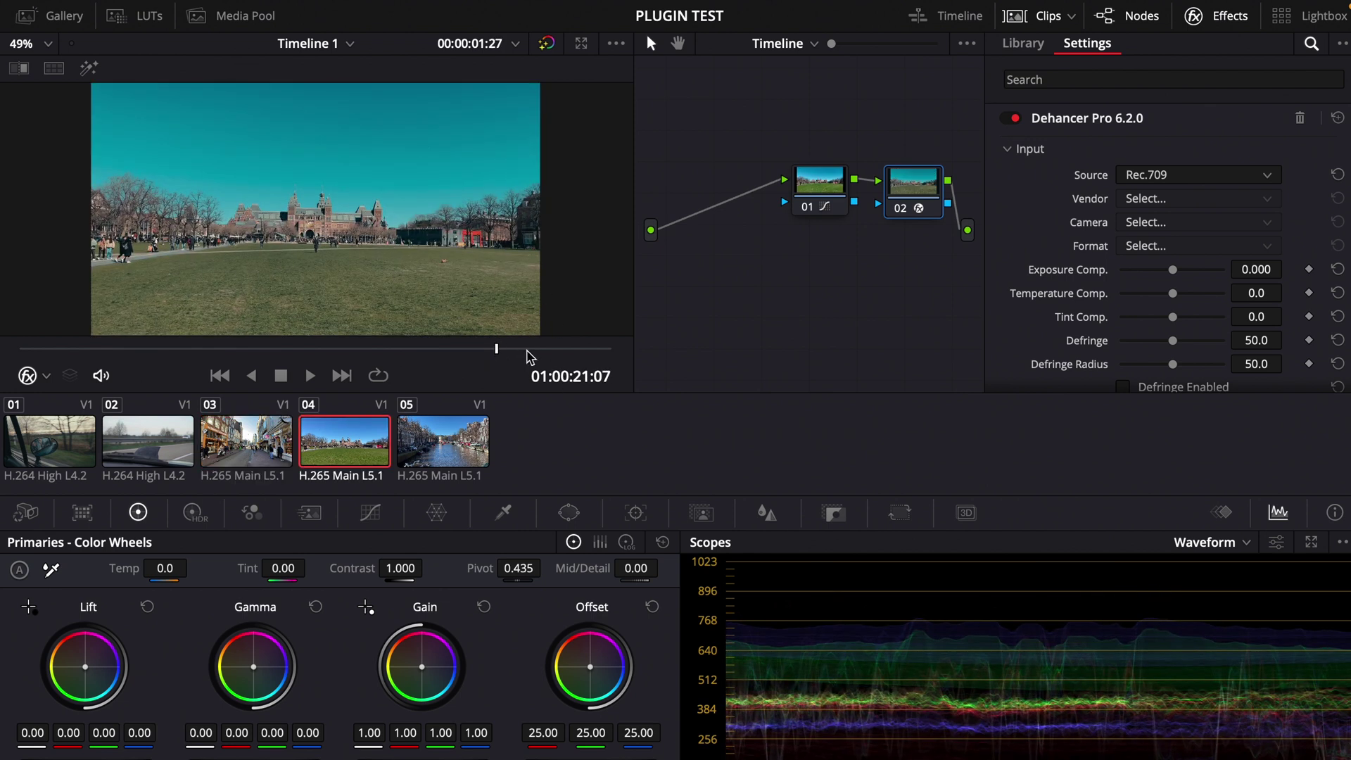
drag(529, 357, 499, 349)
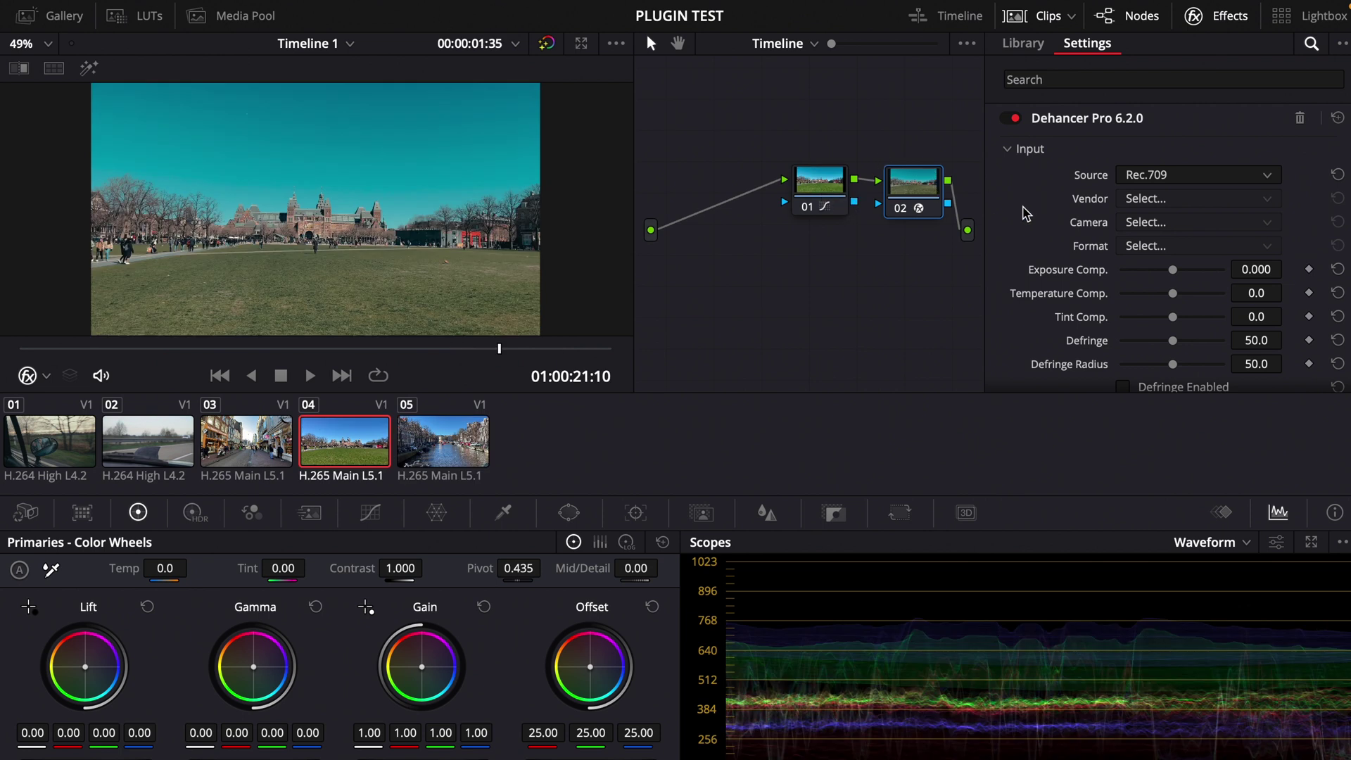
click(1172, 180)
click(1176, 348)
click(1199, 199)
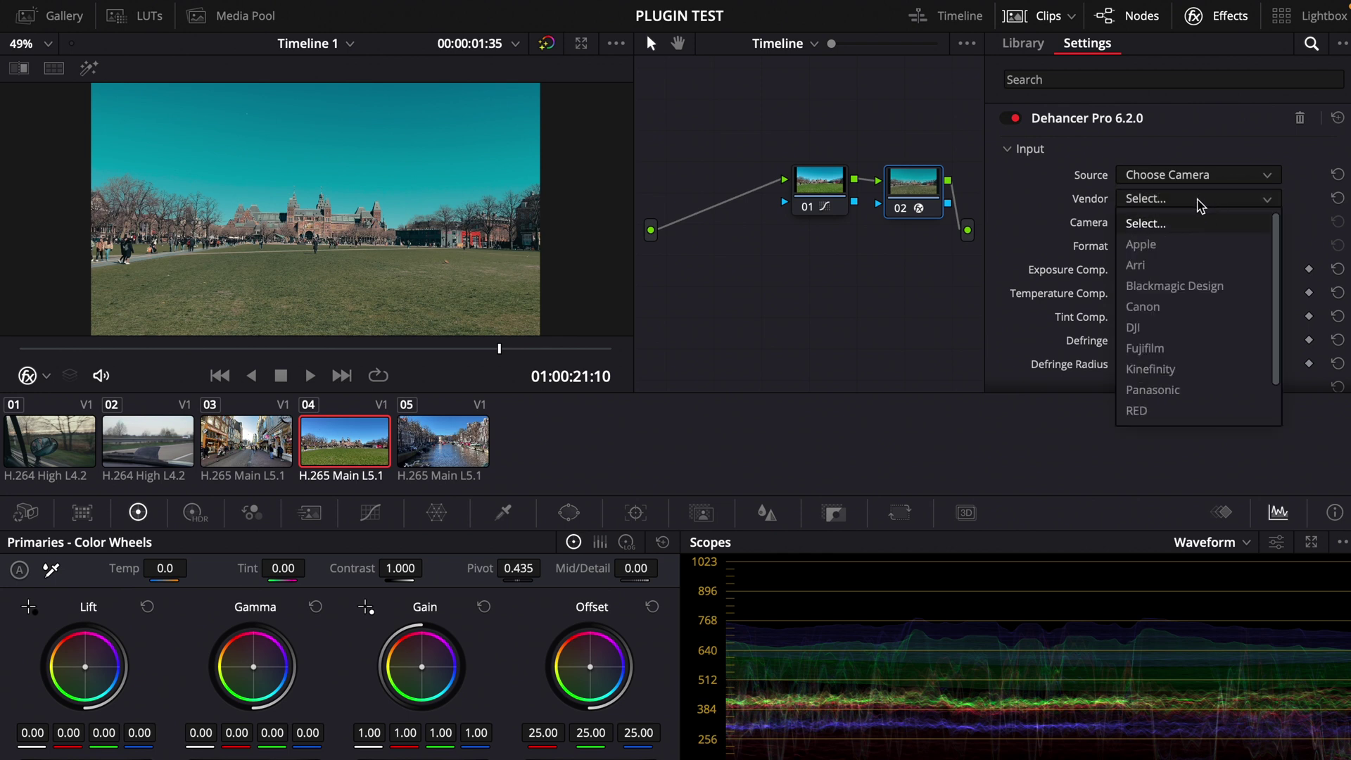
scroll(1199, 393, down, 2)
click(1202, 370)
click(1207, 224)
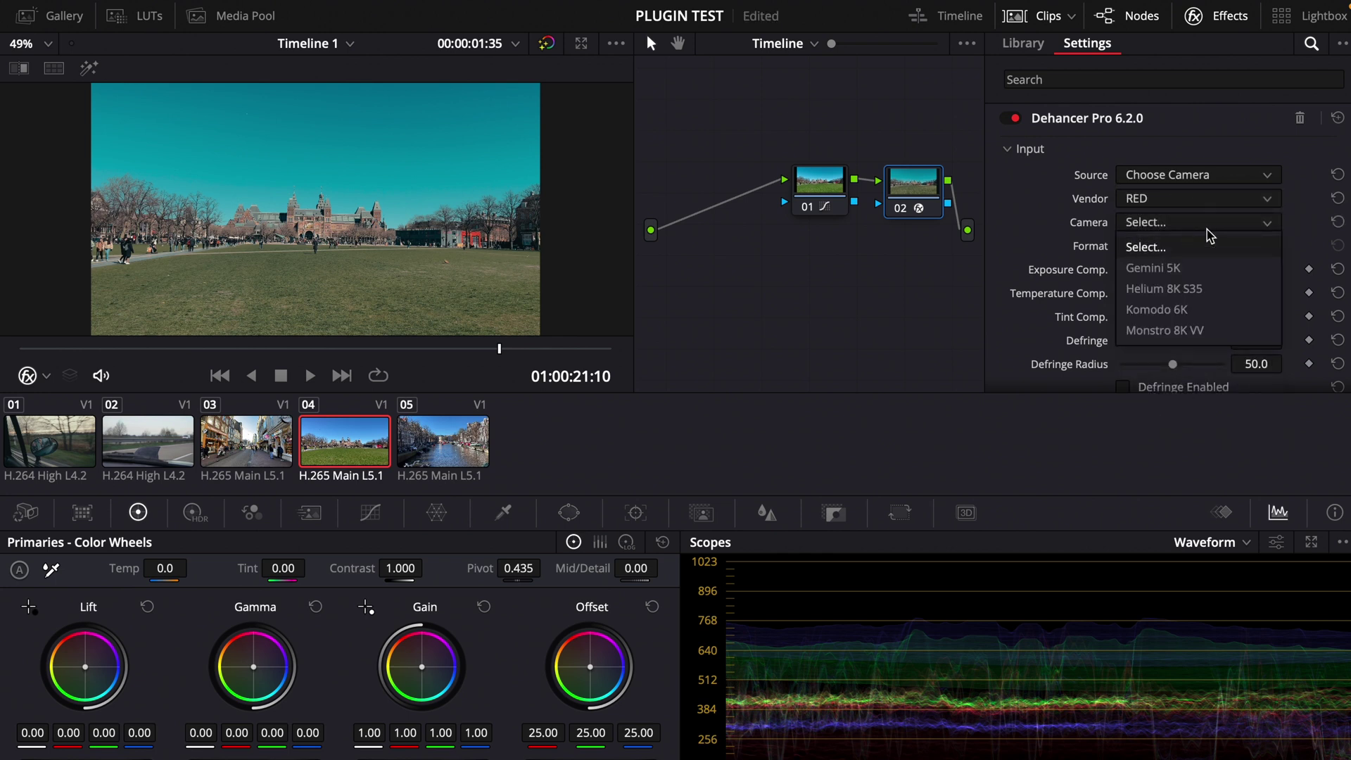
click(1200, 309)
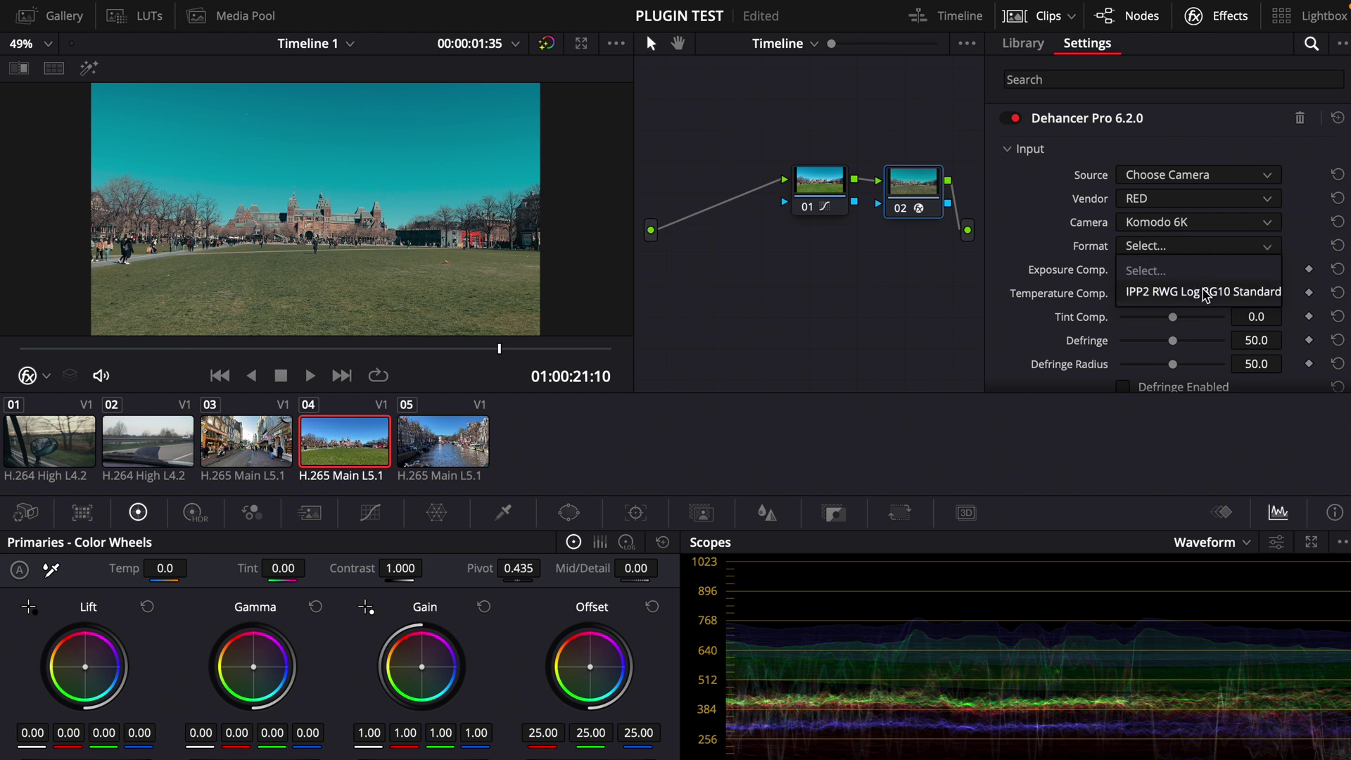
click(1205, 293)
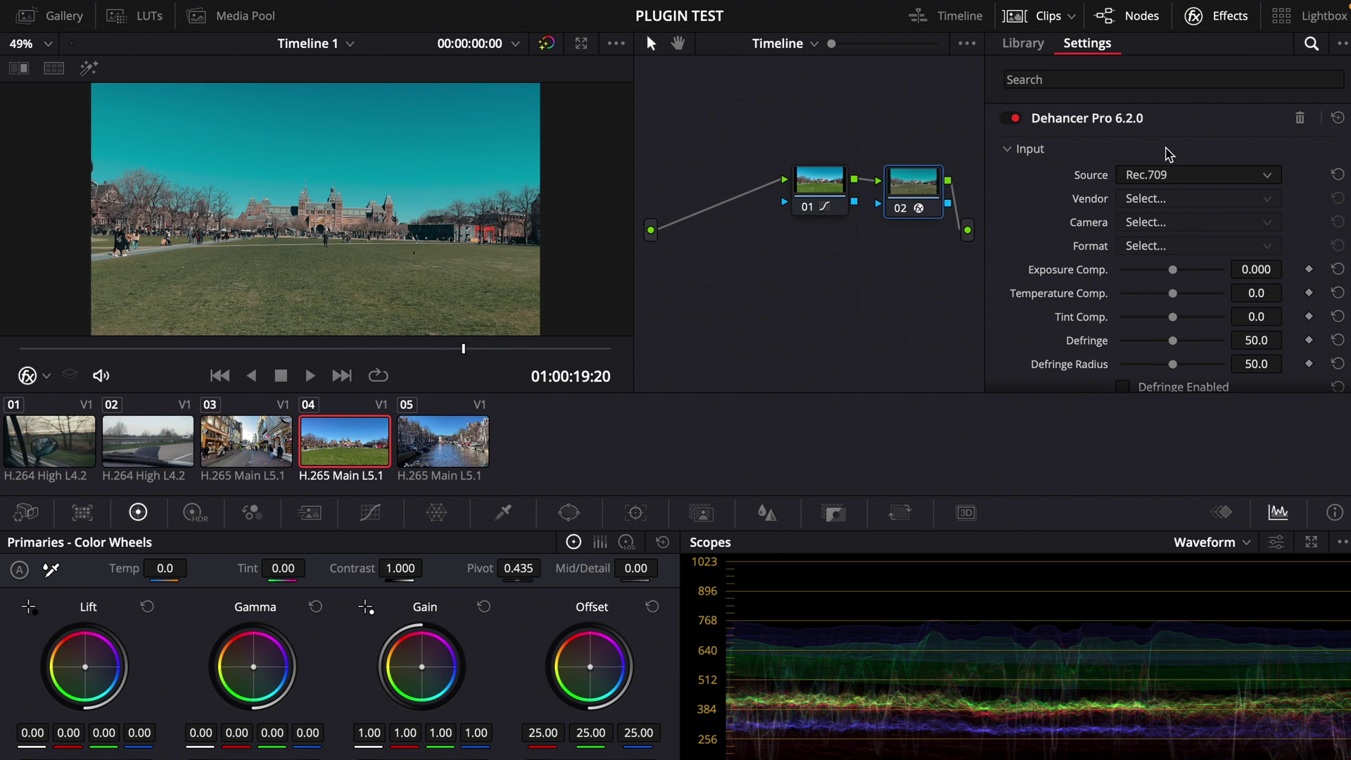
click(1170, 174)
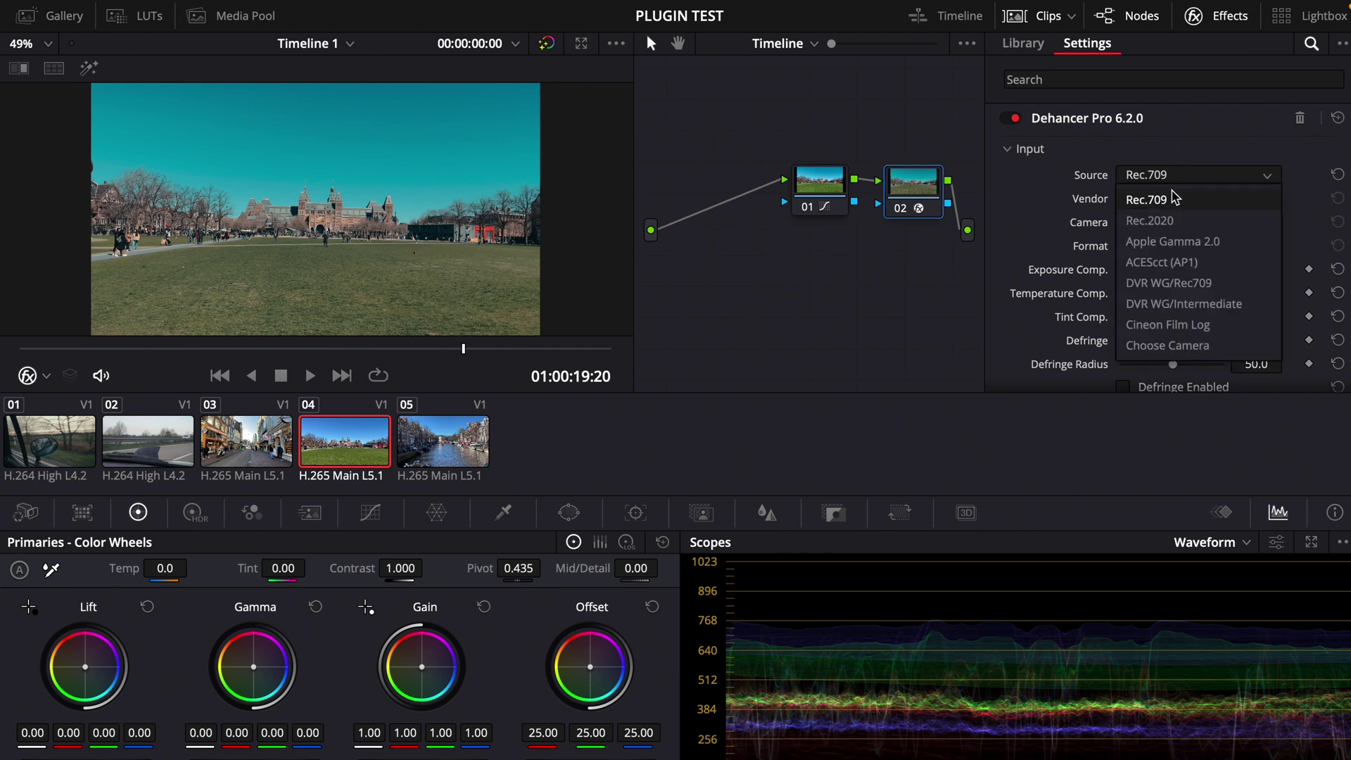
click(1180, 303)
click(1210, 178)
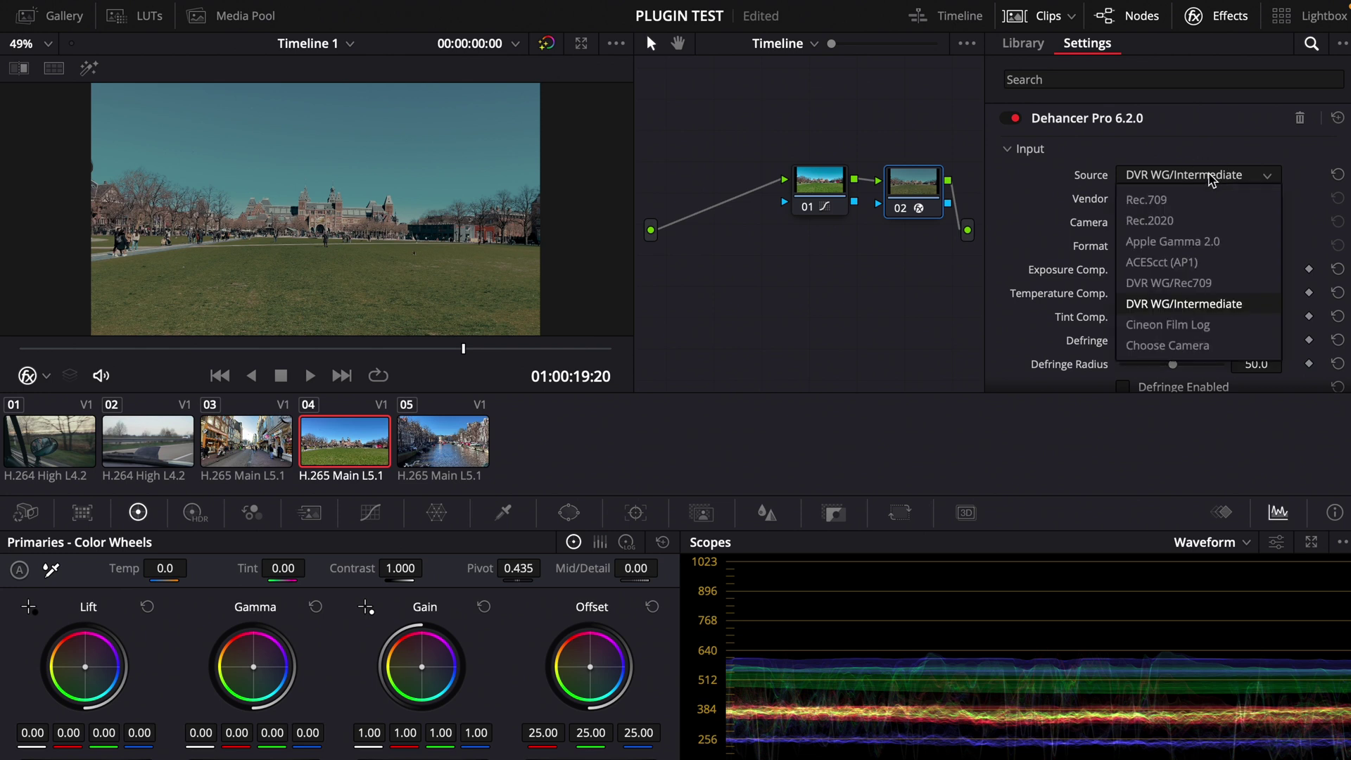
click(1167, 199)
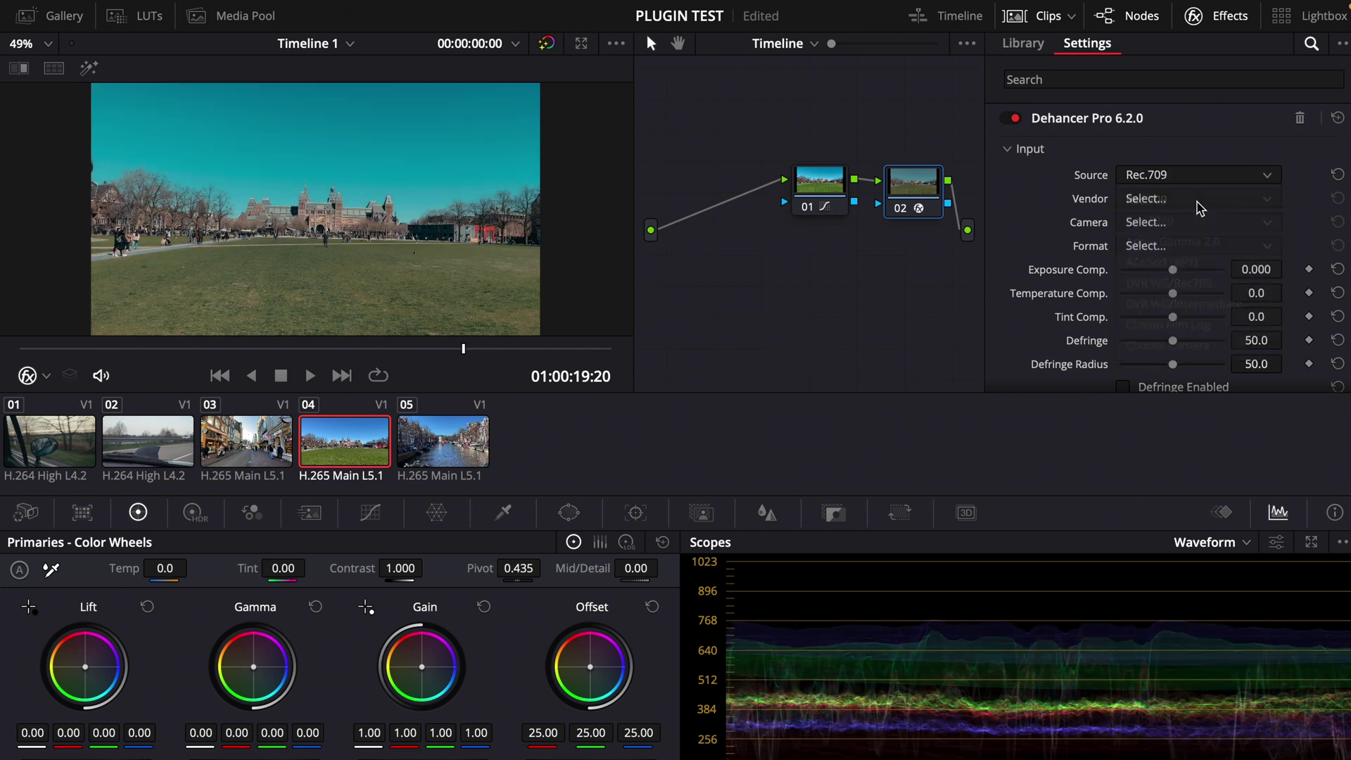
drag(464, 355, 472, 354)
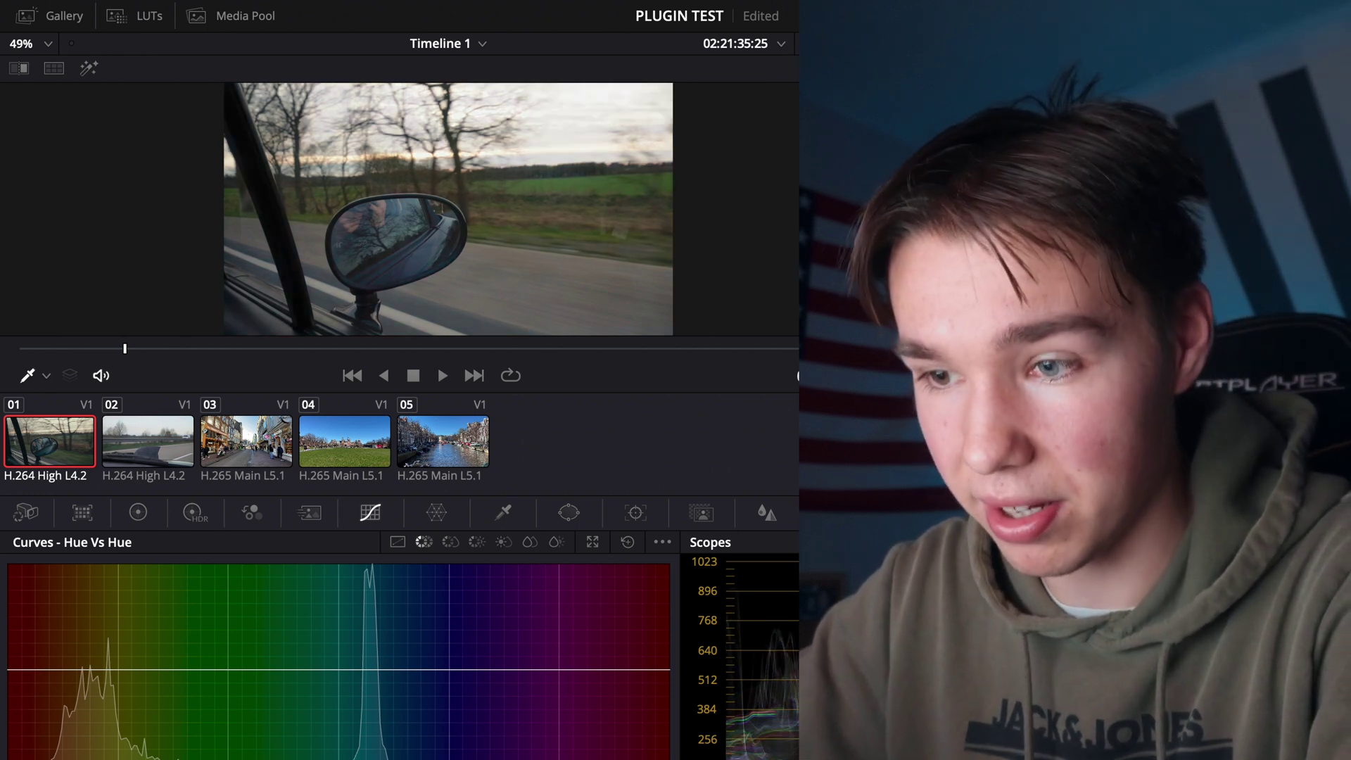
Step: Play clip 02's highway shot and scroll through the Dehancer Pro settings to review its film look
key(Down)
key(space)
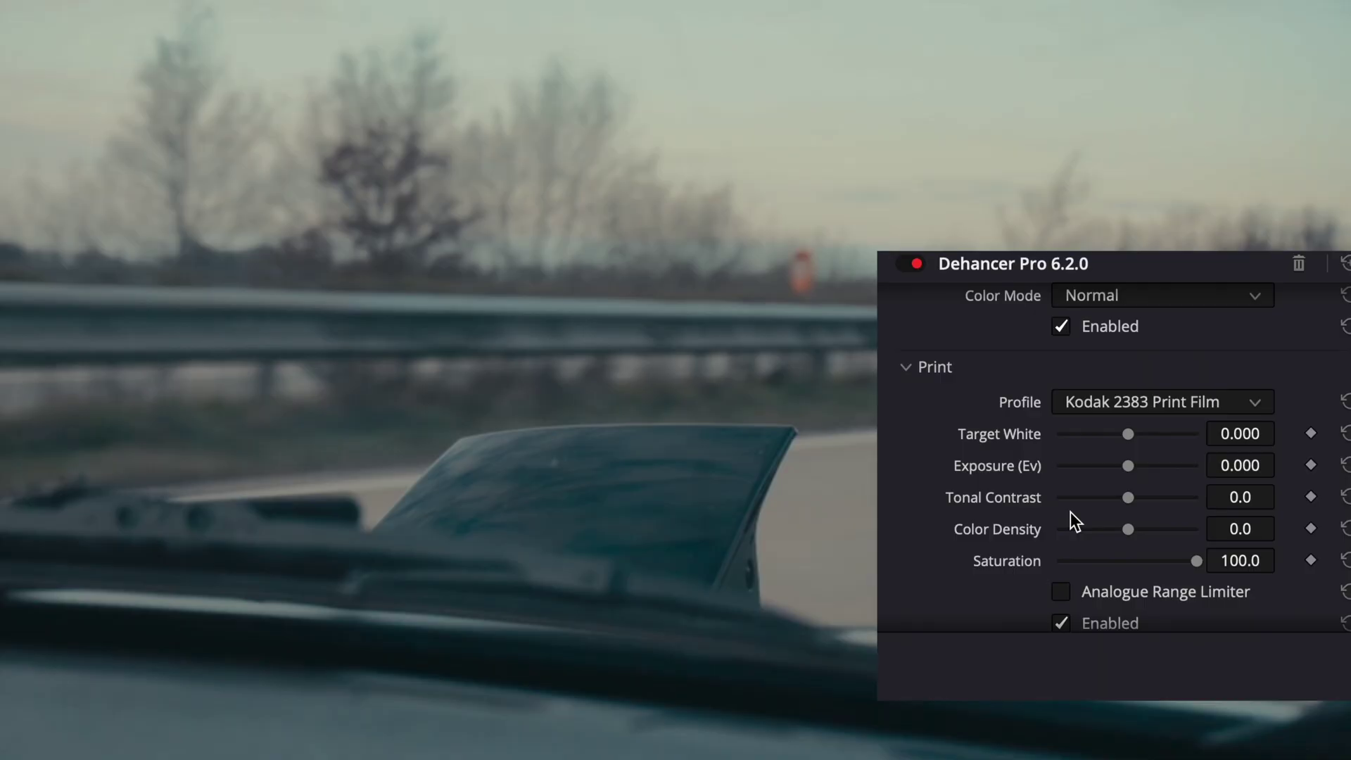
scroll(1070, 512, down, 10)
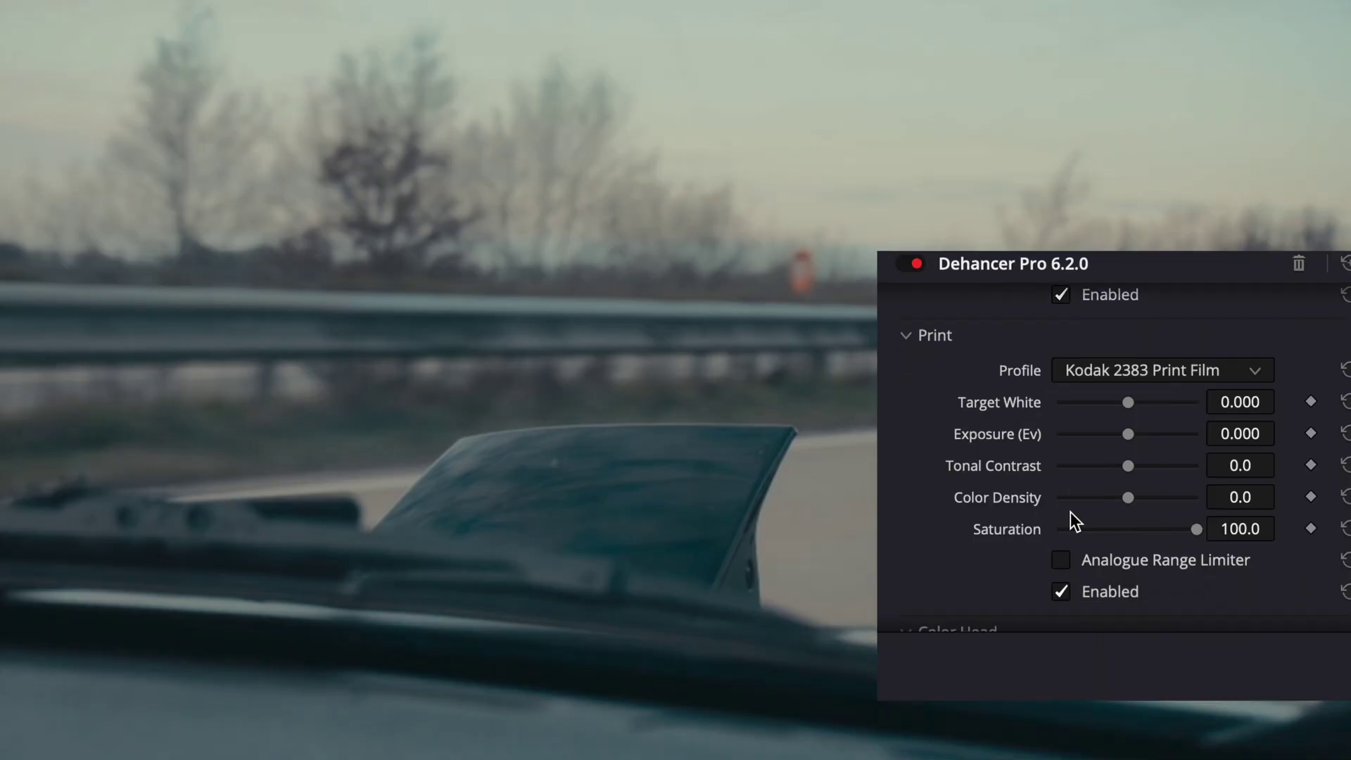
scroll(1070, 513, down, 5)
scroll(1070, 512, up, 20)
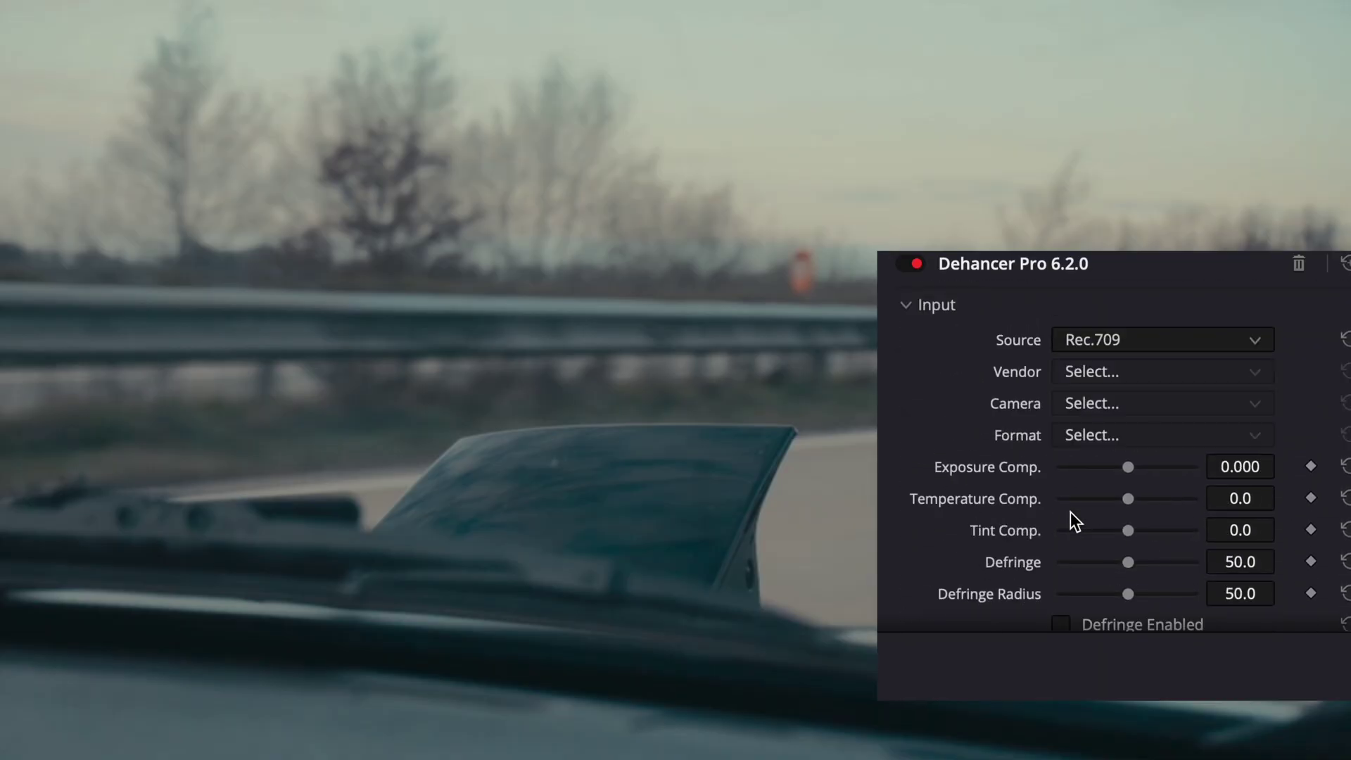
scroll(1070, 512, down, 7)
scroll(1070, 512, up, 3)
scroll(1070, 512, down, 15)
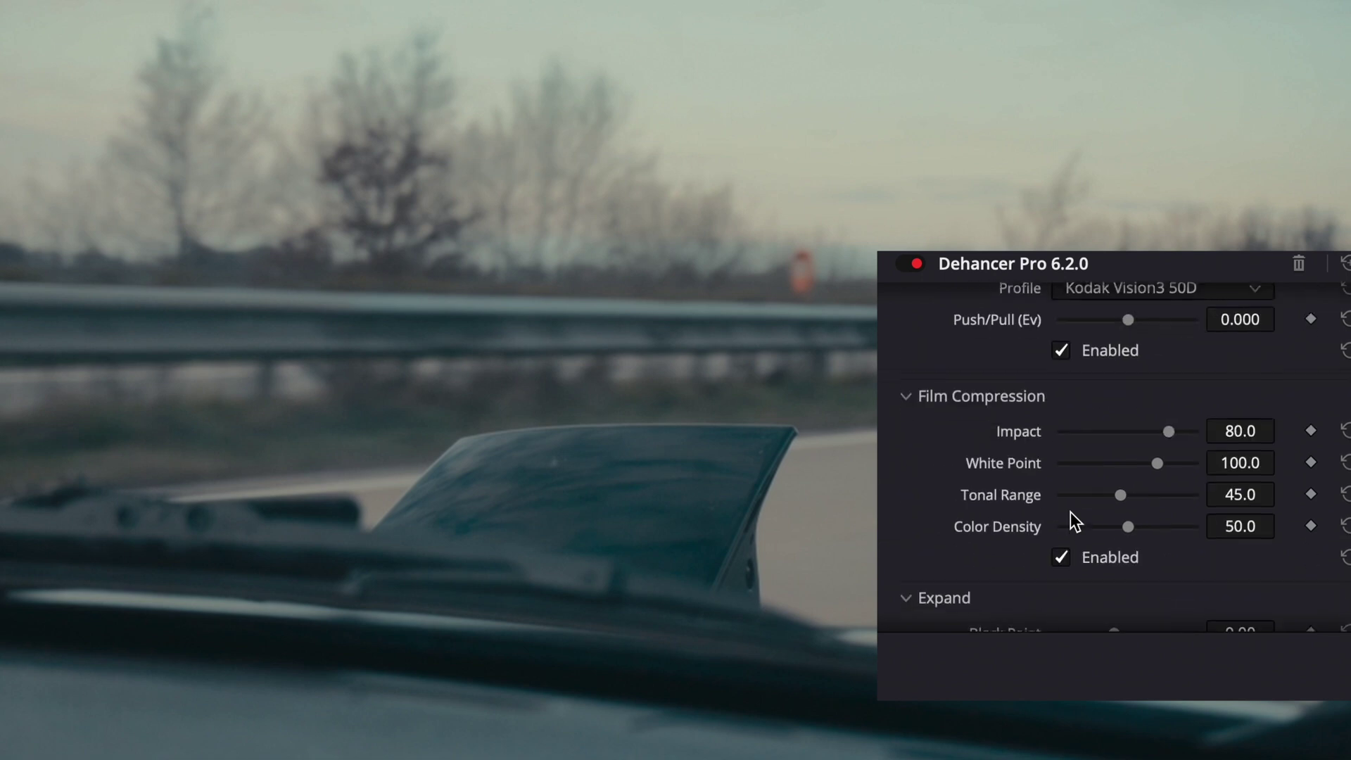
scroll(1070, 513, up, 1)
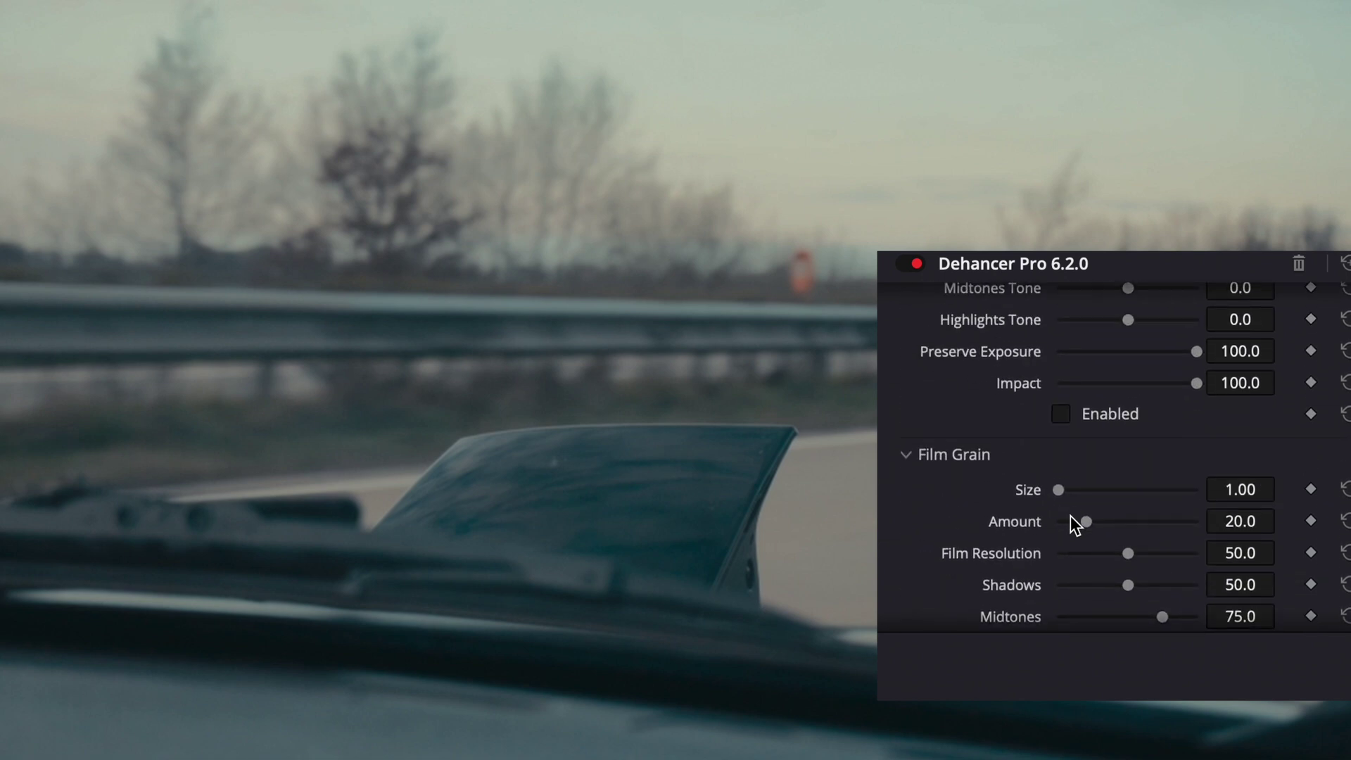
scroll(1070, 516, down, 3)
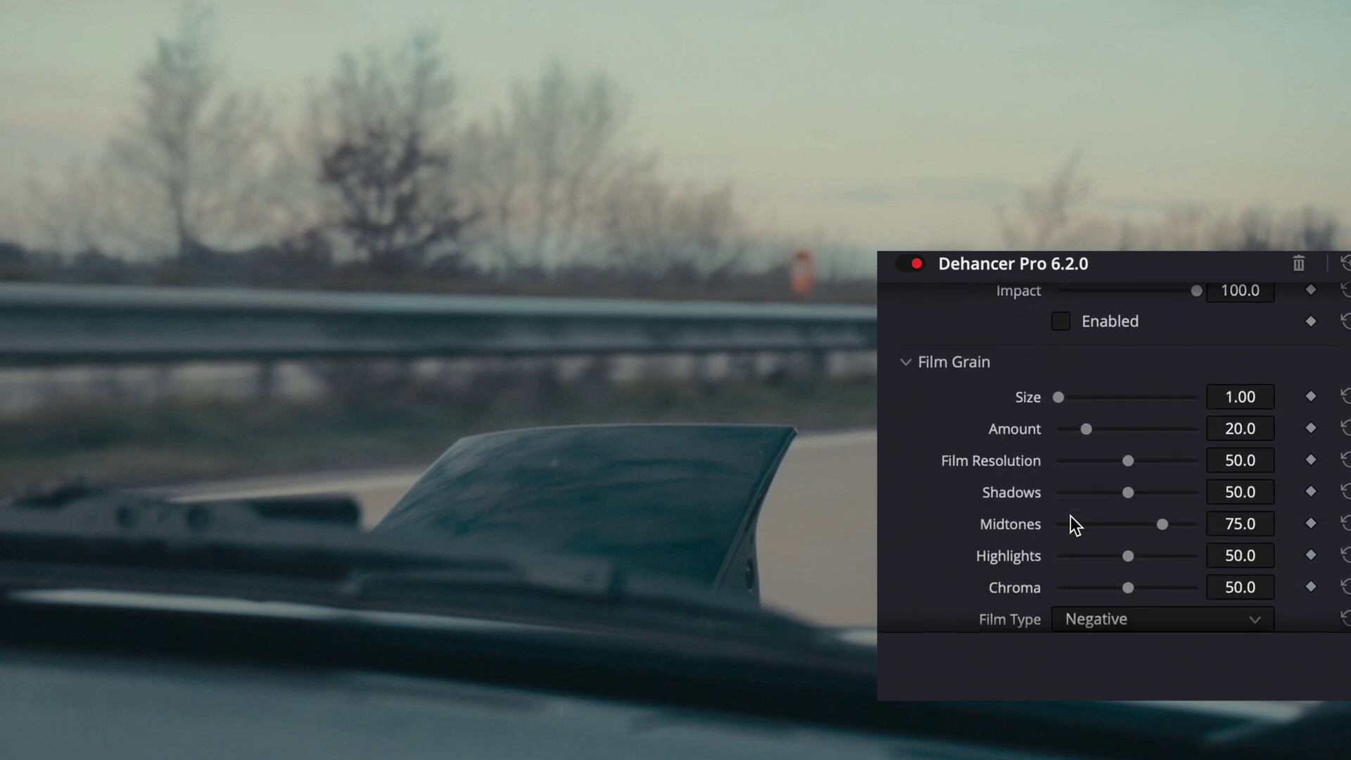
scroll(1070, 524, down, 4)
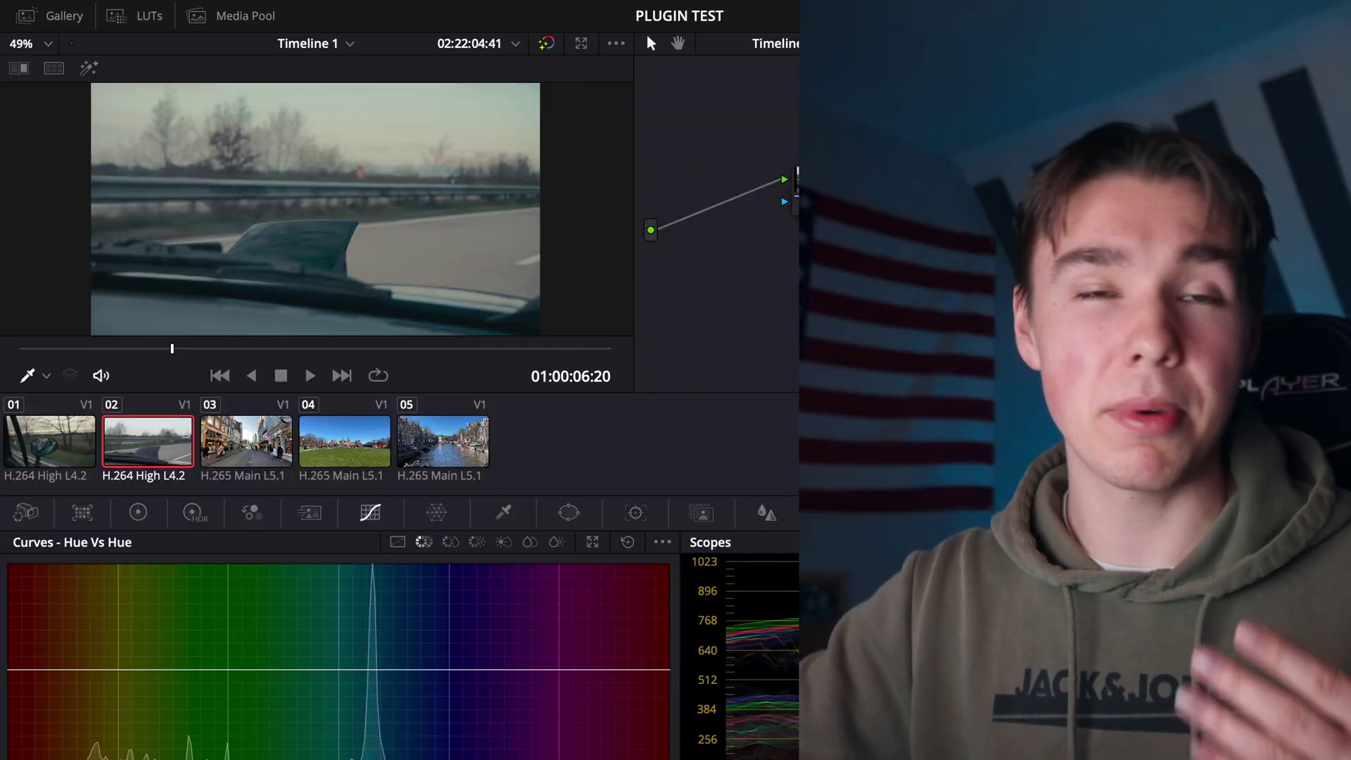